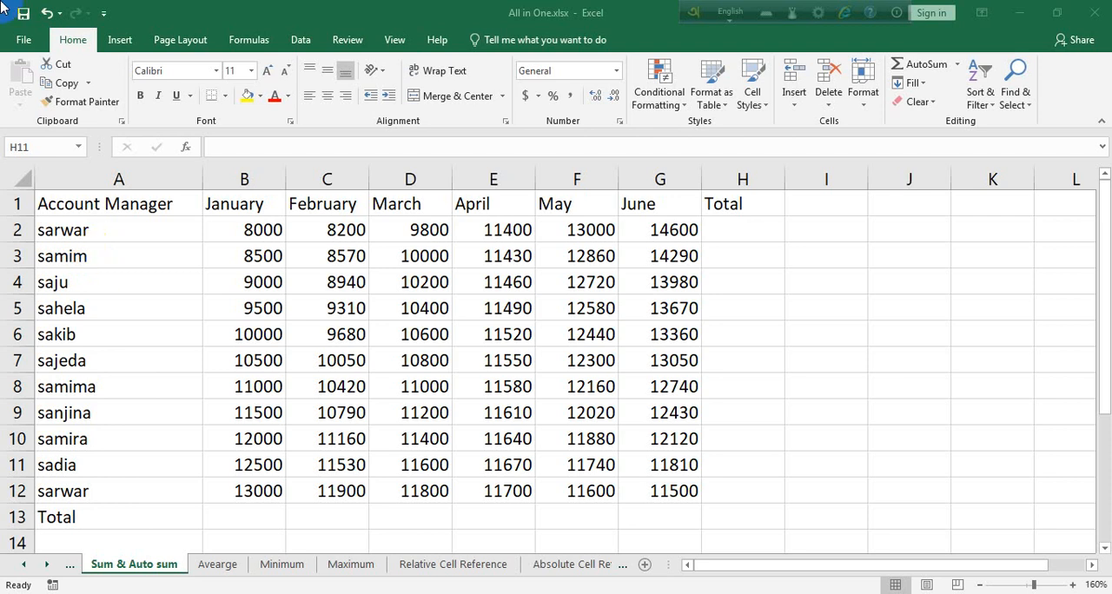
Append the surname to the last account manager's name in cell A12
{"action": "left_click", "coordinate": [243, 514]}
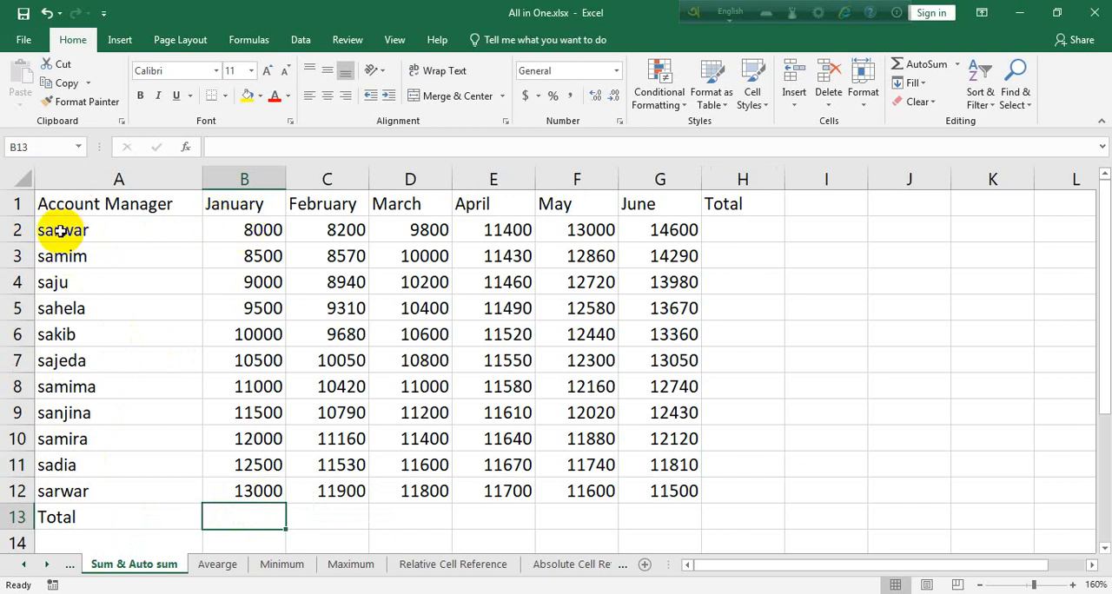
{"action": "double_click", "coordinate": [83, 492]}
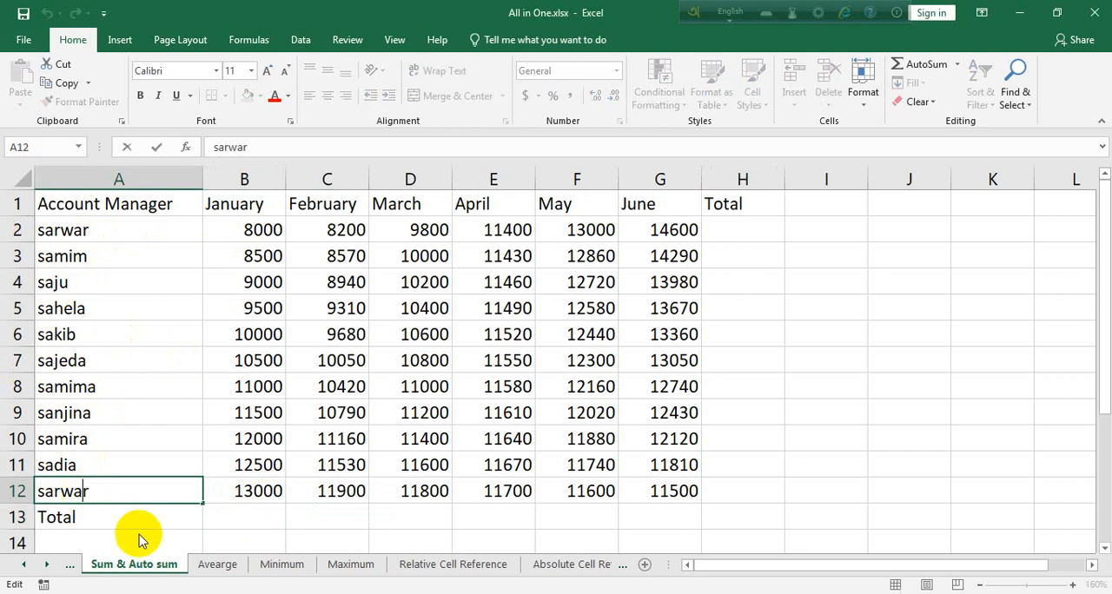
{"action": "key", "text": "End"}
{"action": "type", "text": "alam"}
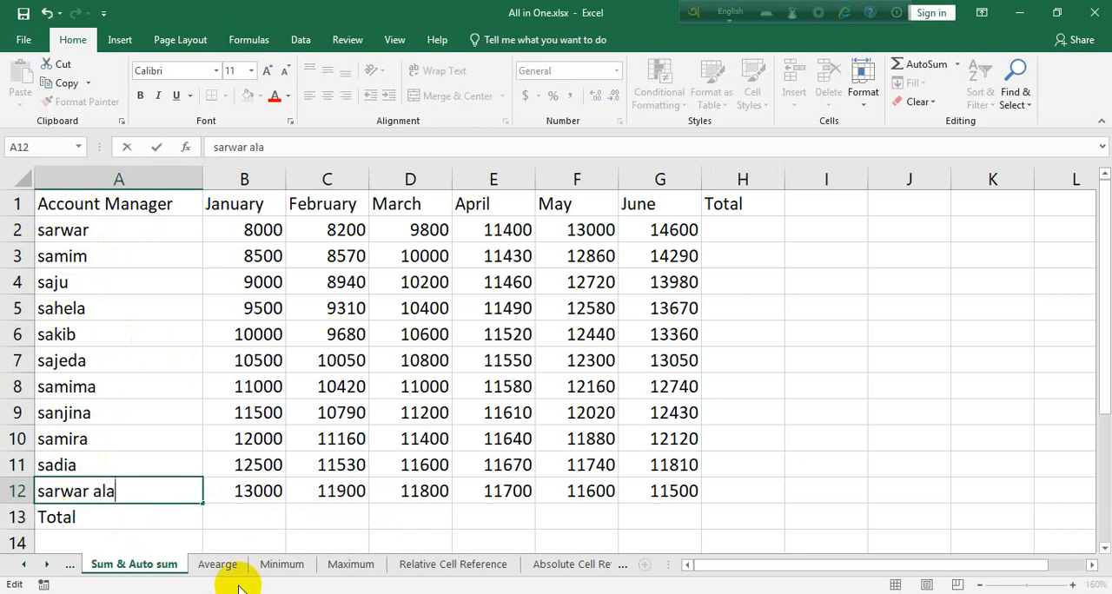
{"action": "left_click", "coordinate": [278, 511]}
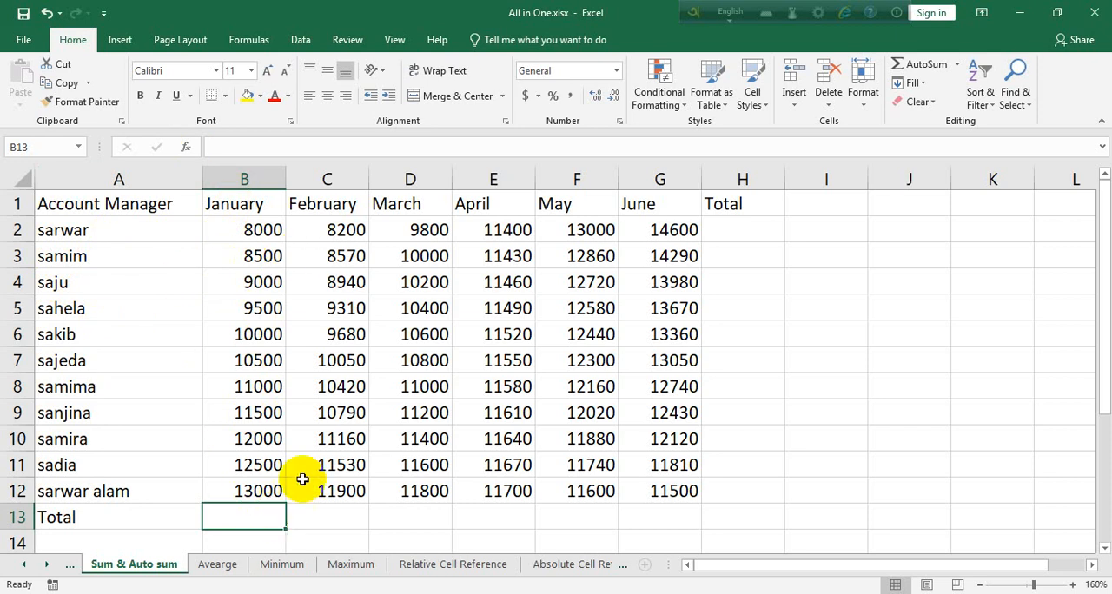
{"action": "left_click", "coordinate": [571, 204]}
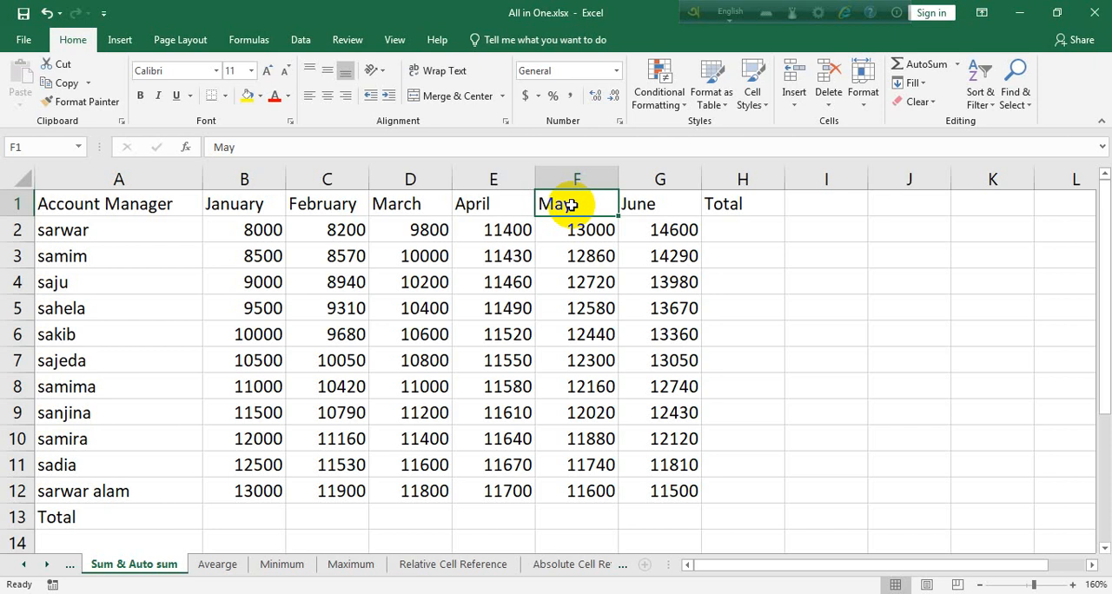
{"action": "left_click", "coordinate": [485, 206]}
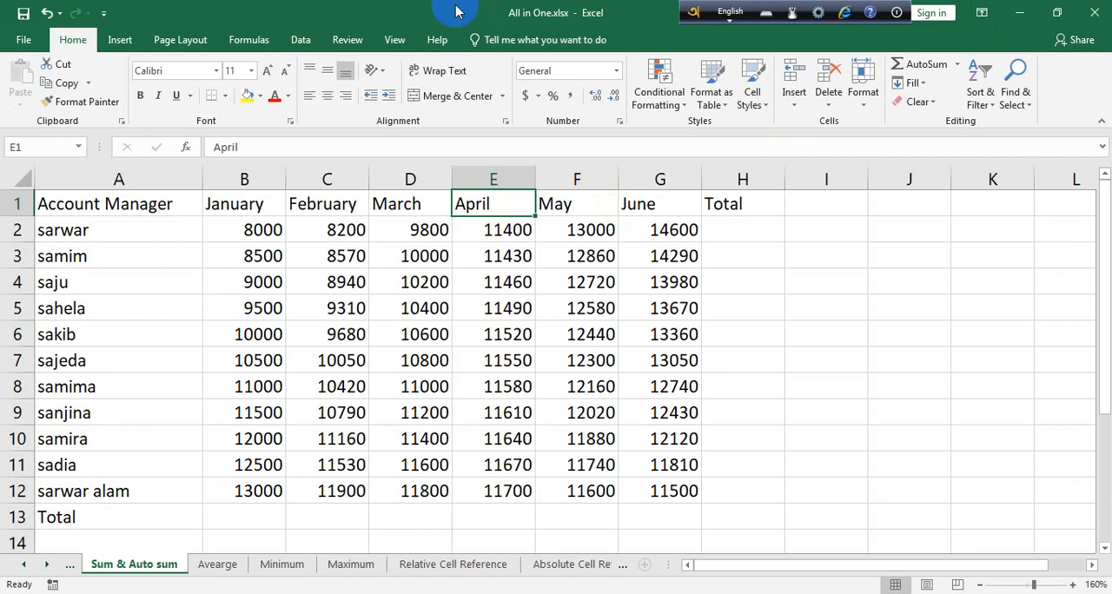
{"action": "left_click", "coordinate": [258, 199]}
{"action": "left_click", "coordinate": [156, 203]}
Insert three blank sheet rows above the header row of the table
{"action": "left_click", "coordinate": [303, 205]}
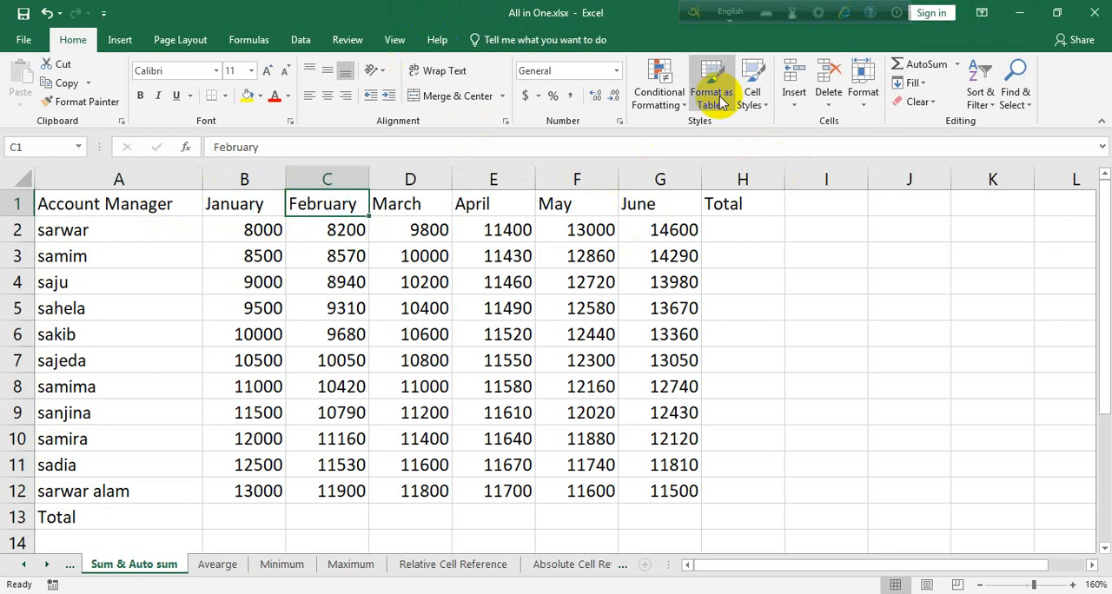
{"action": "left_click", "coordinate": [795, 103]}
{"action": "left_click", "coordinate": [828, 150]}
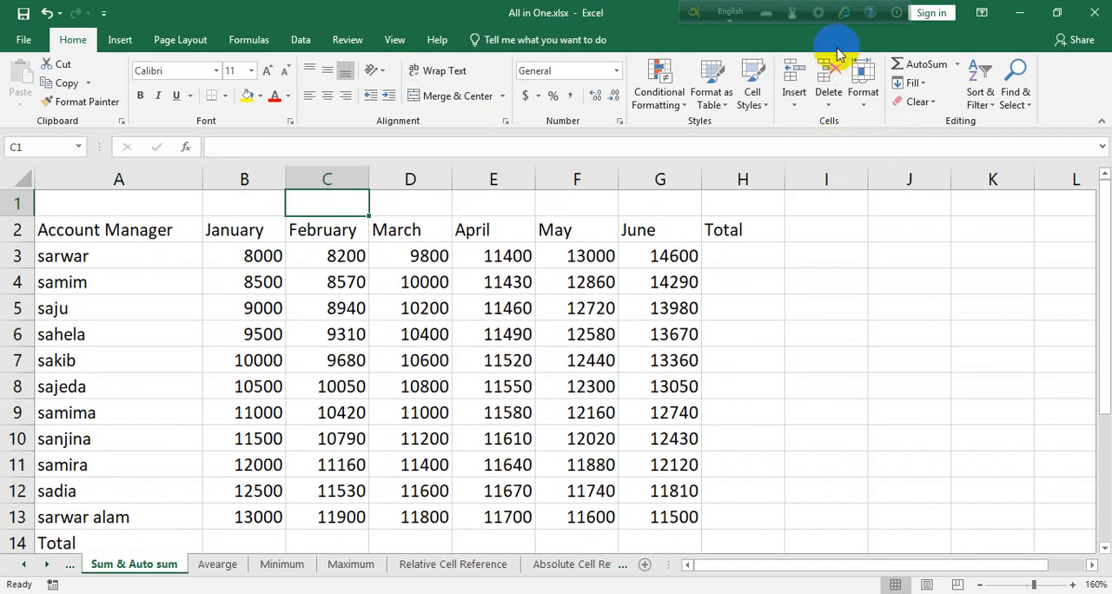
{"action": "left_click", "coordinate": [796, 104]}
{"action": "left_click", "coordinate": [843, 148]}
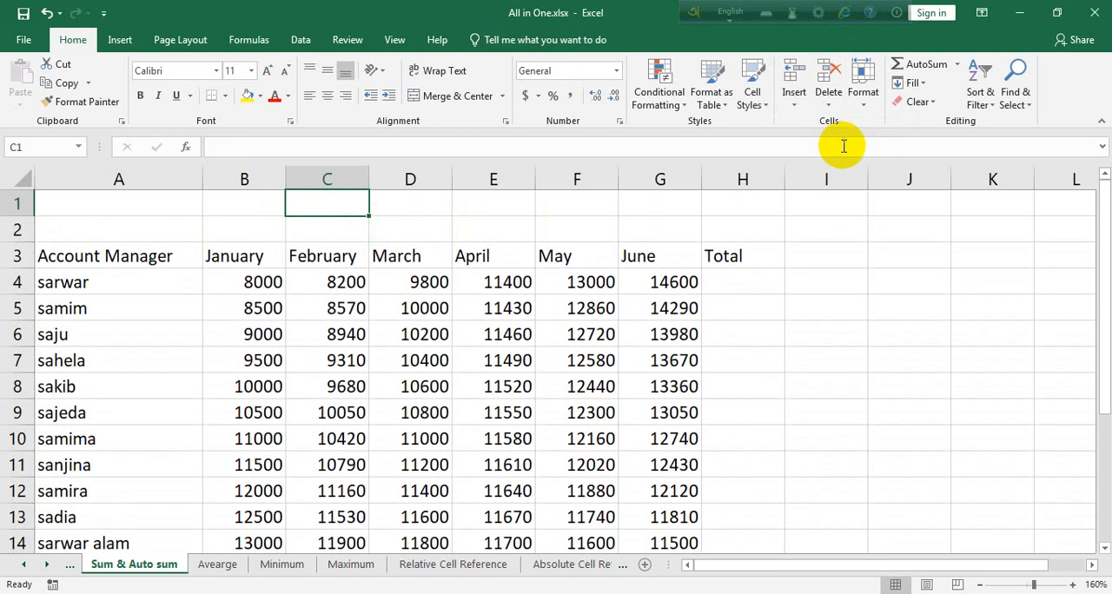
{"action": "left_click", "coordinate": [795, 103]}
{"action": "left_click", "coordinate": [848, 146]}
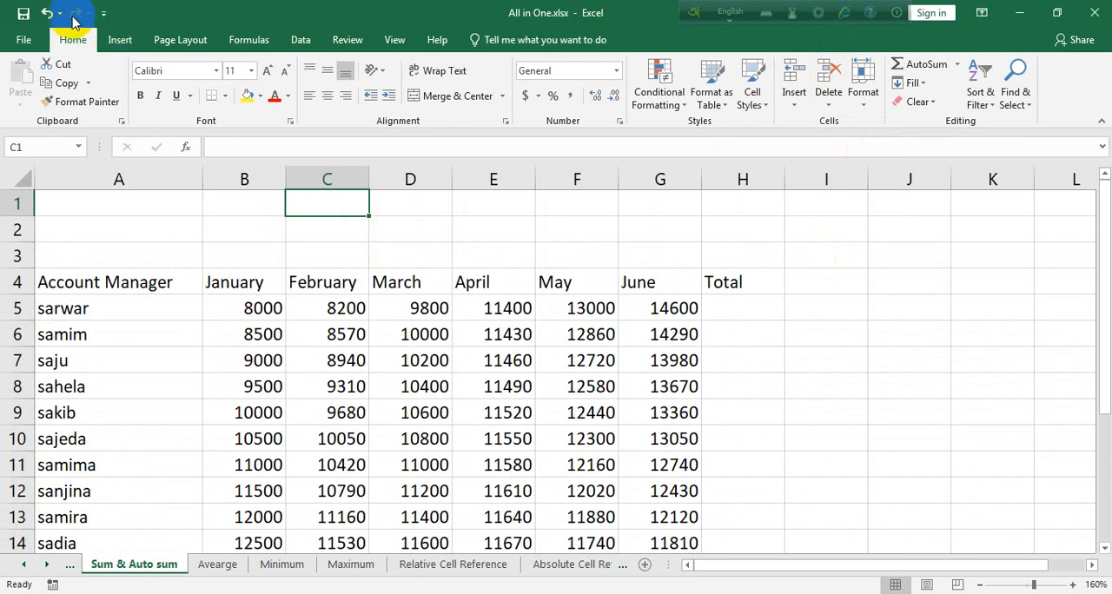
Delete two of the blank sheet rows above the header row, leaving one
{"action": "left_click", "coordinate": [615, 205]}
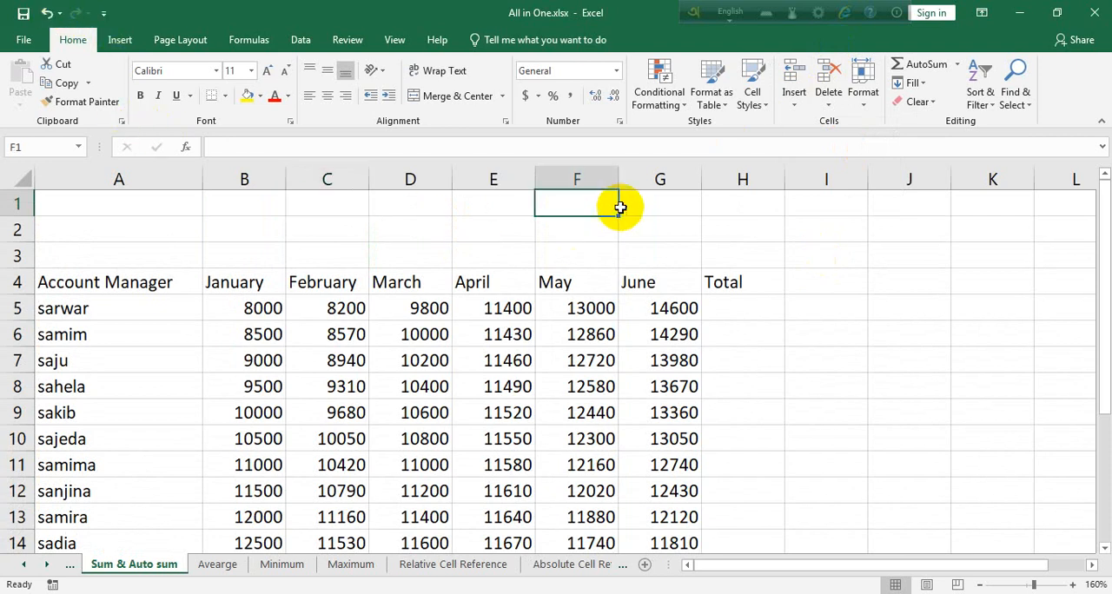
{"action": "left_click_drag", "start_coordinate": [658, 203], "coordinate": [206, 209]}
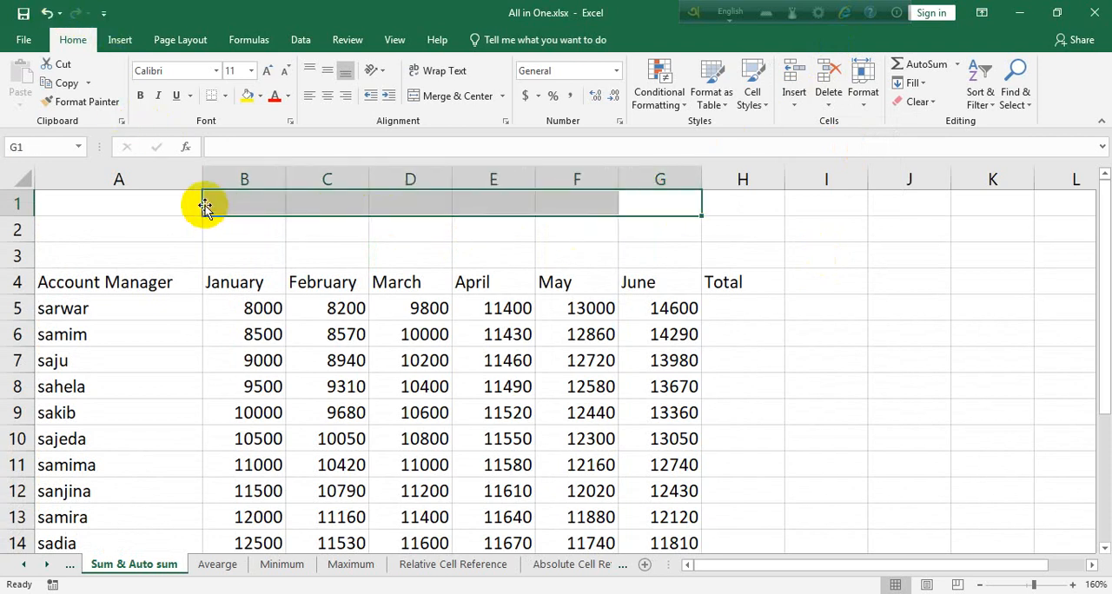
{"action": "left_click", "coordinate": [549, 202]}
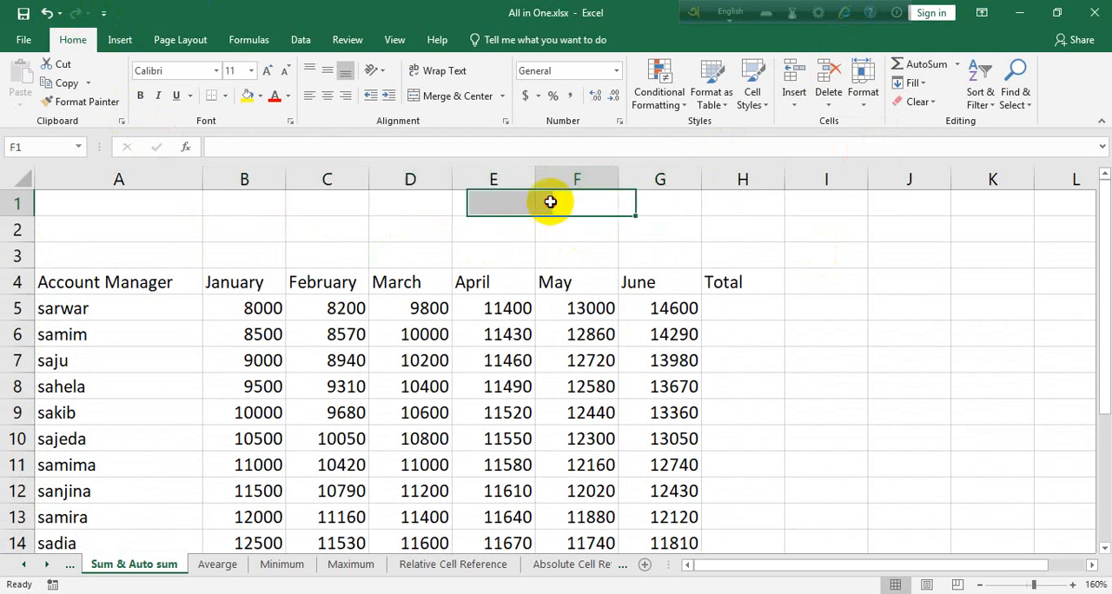
{"action": "left_click", "coordinate": [841, 101]}
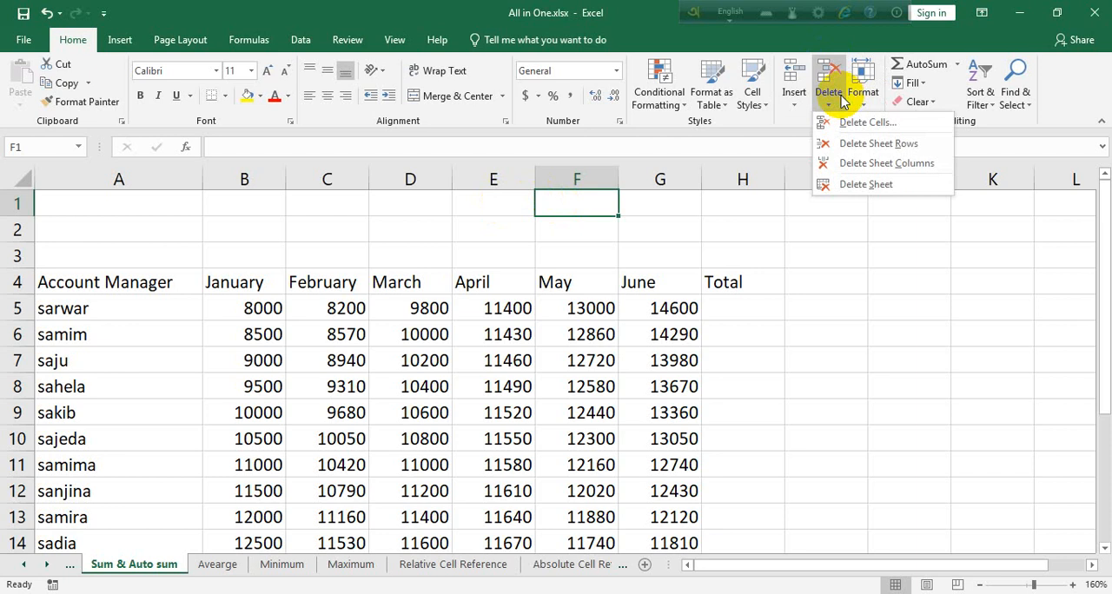
{"action": "left_click", "coordinate": [896, 144]}
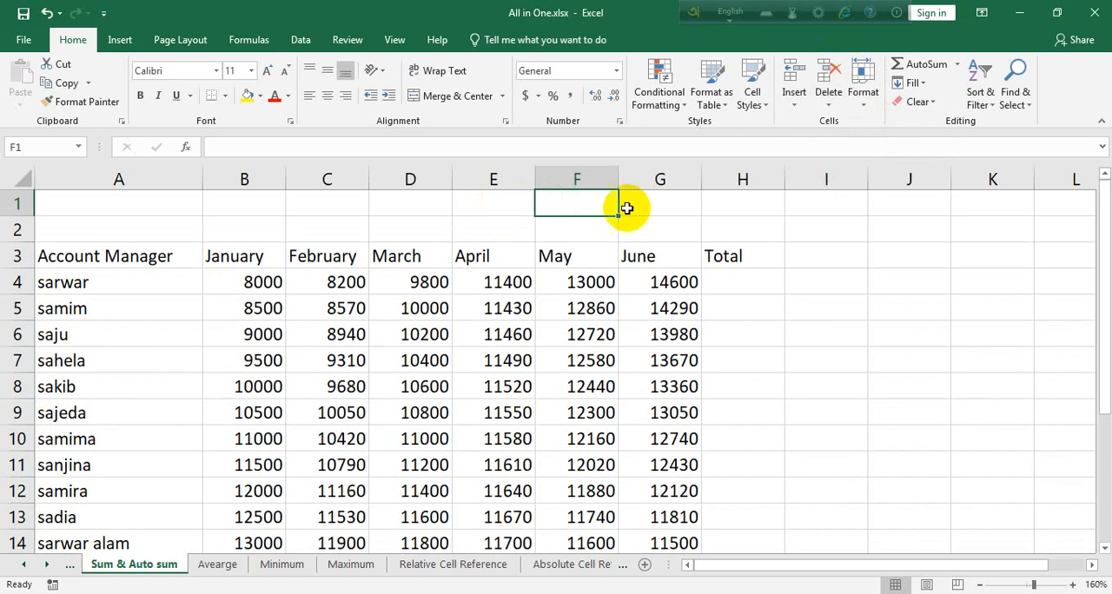
{"action": "left_click", "coordinate": [830, 104]}
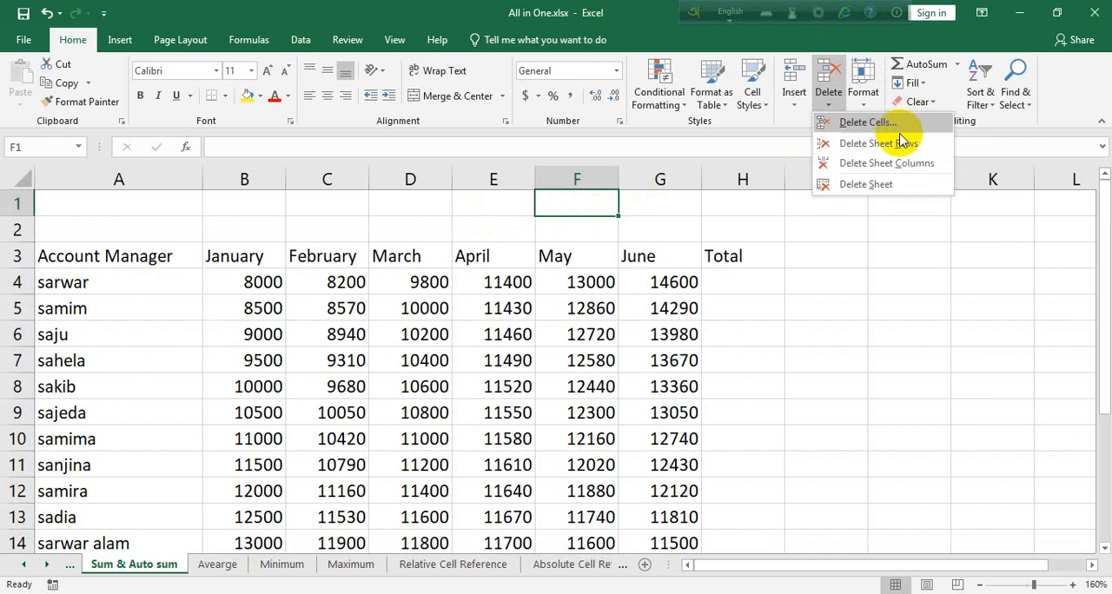
{"action": "left_click", "coordinate": [873, 142]}
Try deleting the header row in row 2 and undo that deletion
{"action": "left_click", "coordinate": [584, 235]}
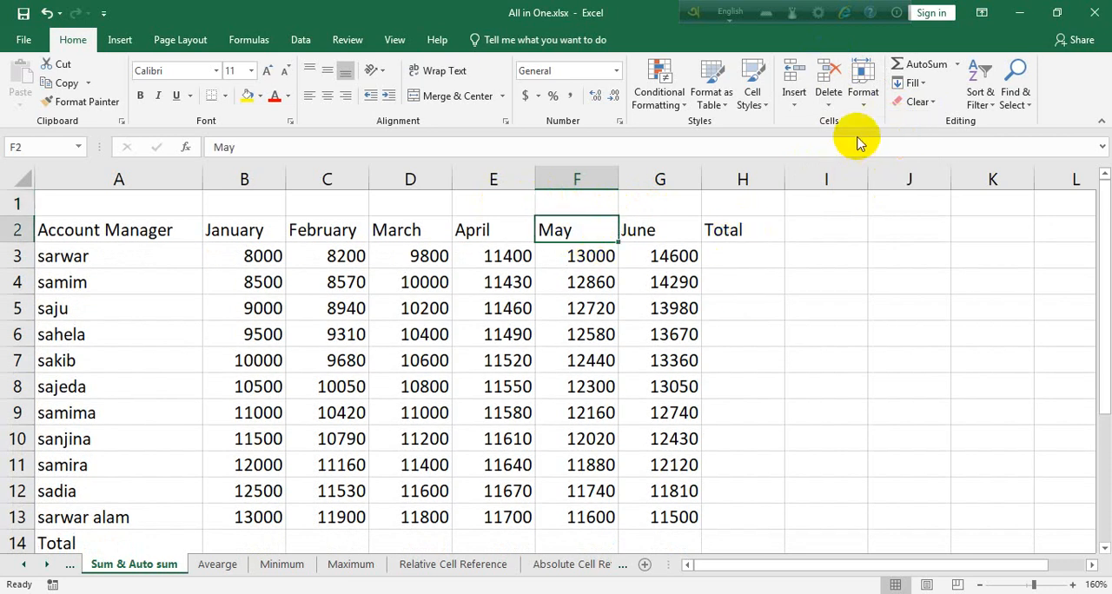
{"action": "left_click", "coordinate": [829, 105]}
{"action": "left_click", "coordinate": [876, 144]}
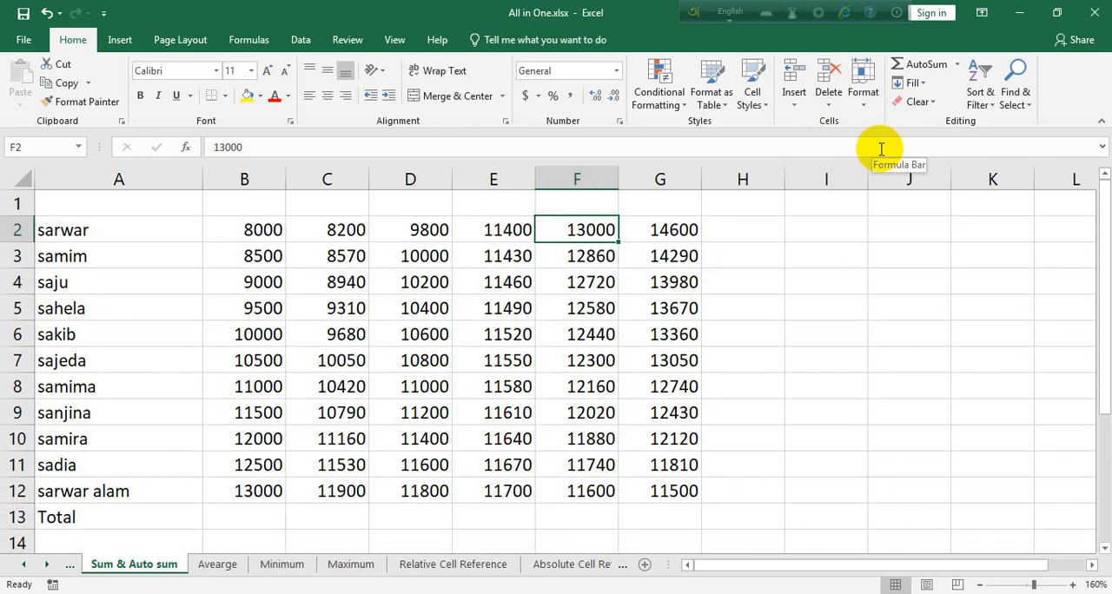
{"action": "left_click", "coordinate": [45, 12]}
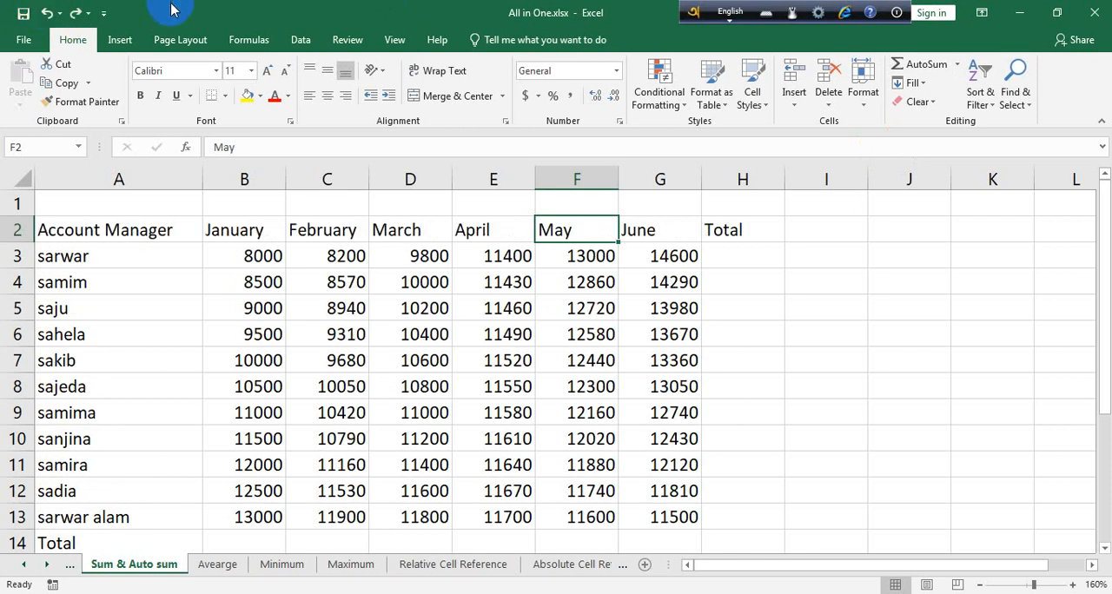
Center the column headings in A2:H2 and make them bold
{"action": "mouse_move", "coordinate": [737, 232]}
{"action": "left_mouse_down"}
{"action": "mouse_move", "coordinate": [119, 224]}
{"action": "mouse_move", "coordinate": [77, 242]}
{"action": "mouse_move", "coordinate": [666, 251]}
{"action": "mouse_move", "coordinate": [735, 229]}
{"action": "left_mouse_up"}
{"action": "left_click", "coordinate": [329, 98]}
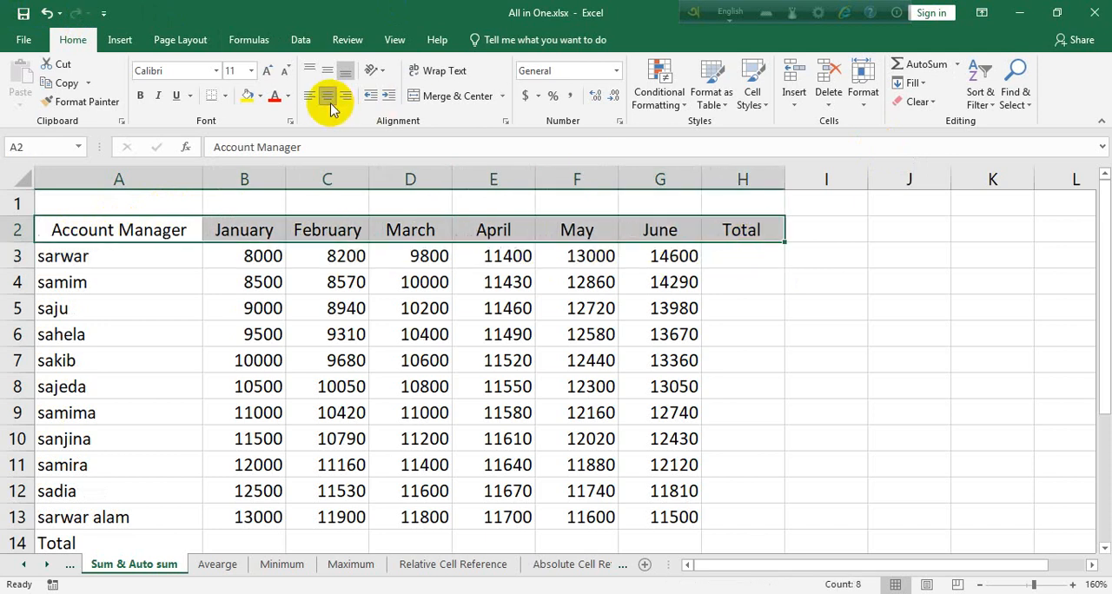
{"action": "left_click", "coordinate": [141, 97]}
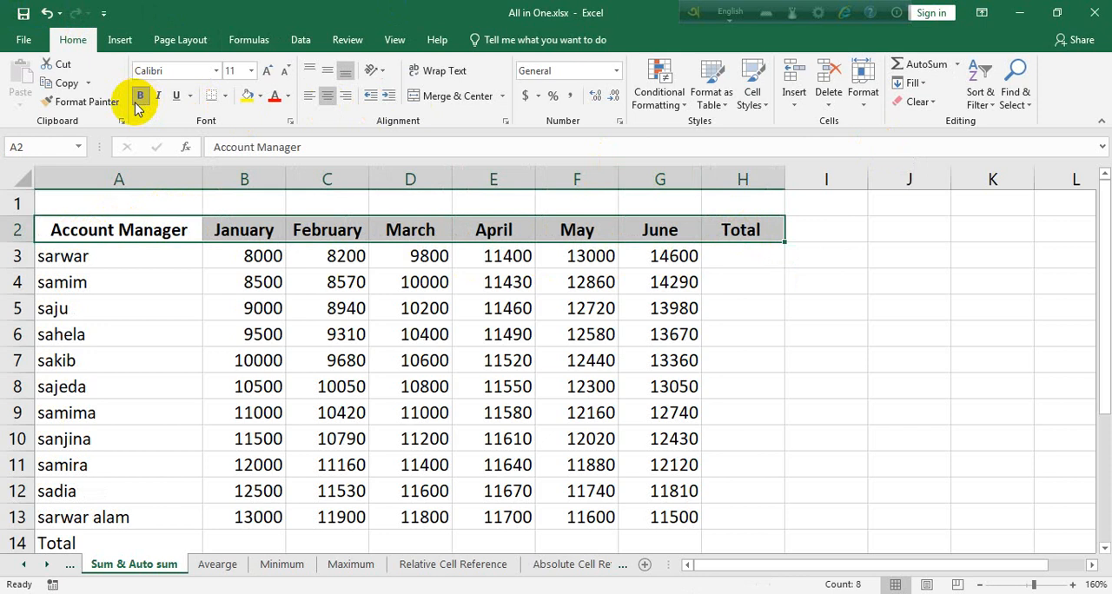
{"action": "left_click_drag", "start_coordinate": [745, 207], "coordinate": [132, 208]}
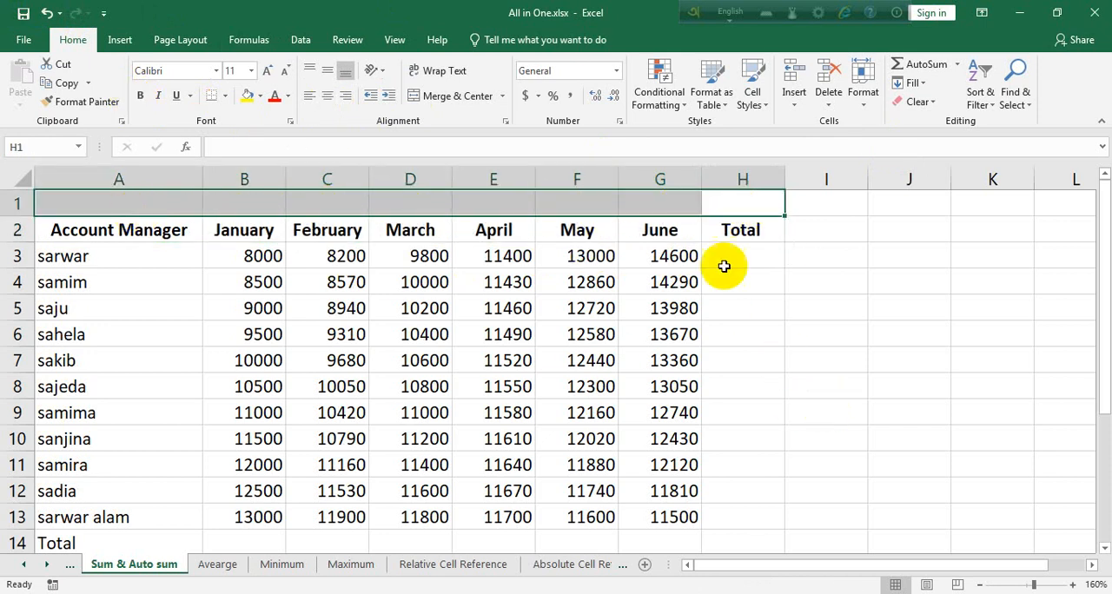
{"action": "left_click", "coordinate": [725, 205]}
{"action": "left_click", "coordinate": [642, 206]}
{"action": "left_click", "coordinate": [579, 209]}
{"action": "left_click", "coordinate": [478, 208]}
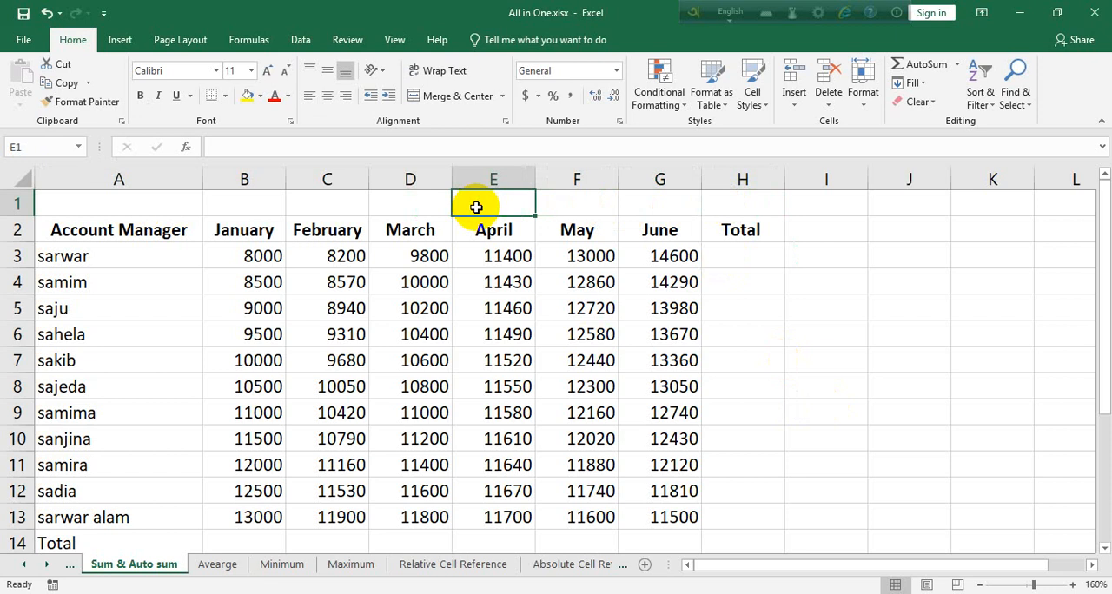
{"action": "left_click", "coordinate": [399, 206]}
Merge and center the blank cells A1:H1 above the table headings
{"action": "left_click", "coordinate": [322, 207]}
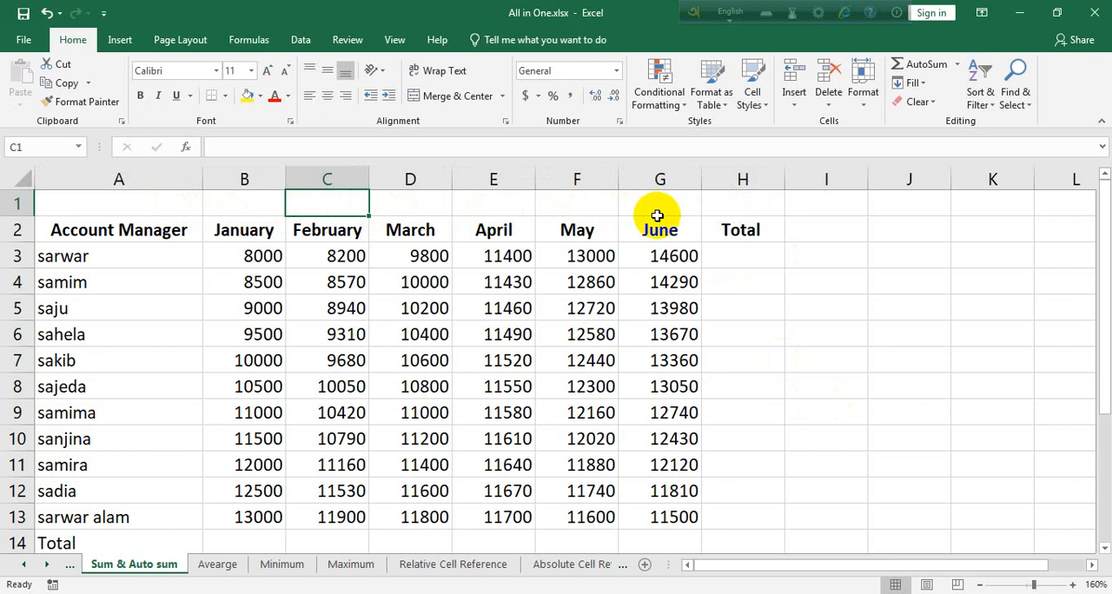
{"action": "left_click", "coordinate": [444, 101]}
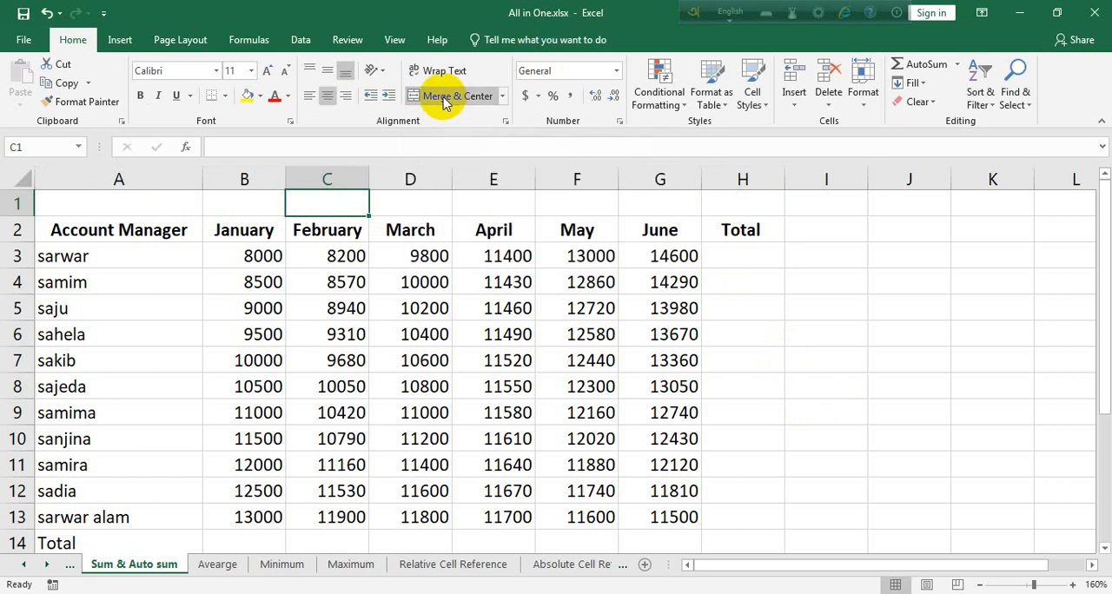
{"action": "left_click_drag", "start_coordinate": [693, 208], "coordinate": [156, 199]}
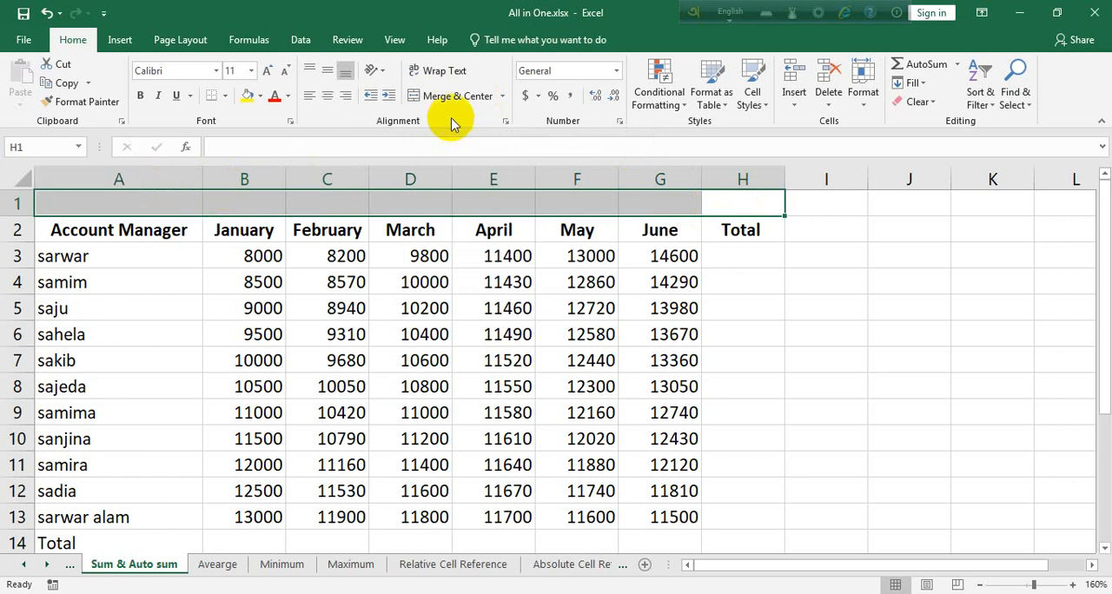
{"action": "left_click", "coordinate": [503, 97]}
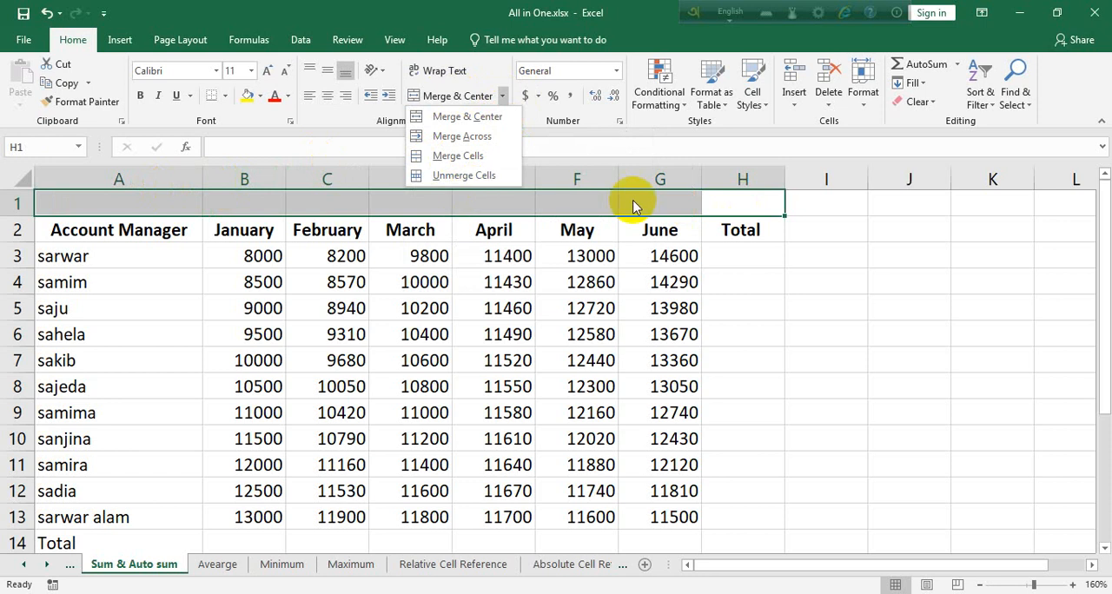
{"action": "left_click", "coordinate": [468, 122]}
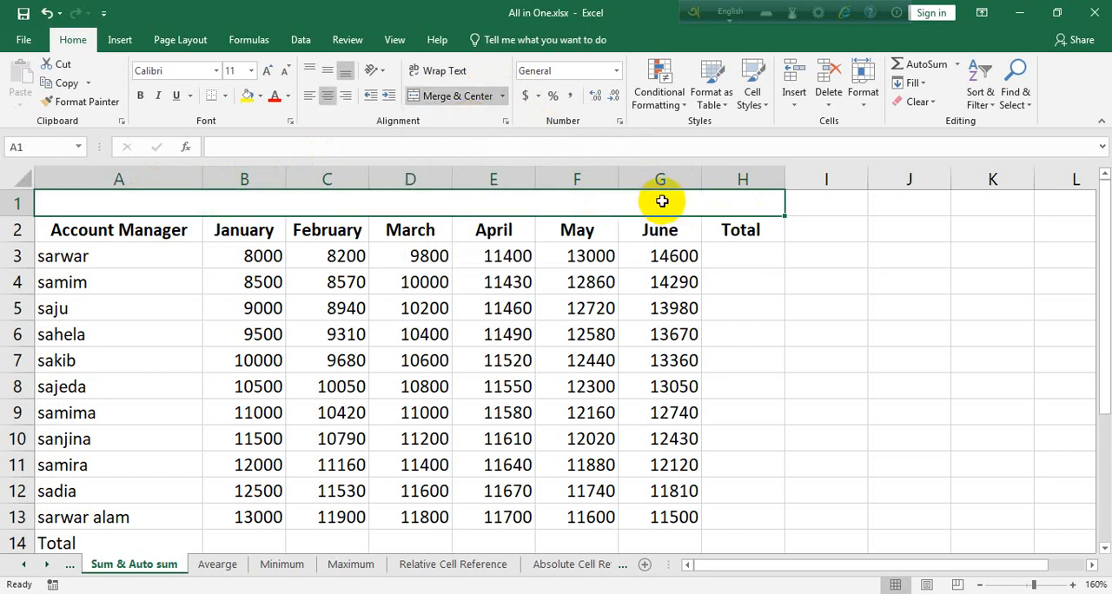
{"action": "left_click", "coordinate": [748, 285]}
{"action": "left_click", "coordinate": [690, 206]}
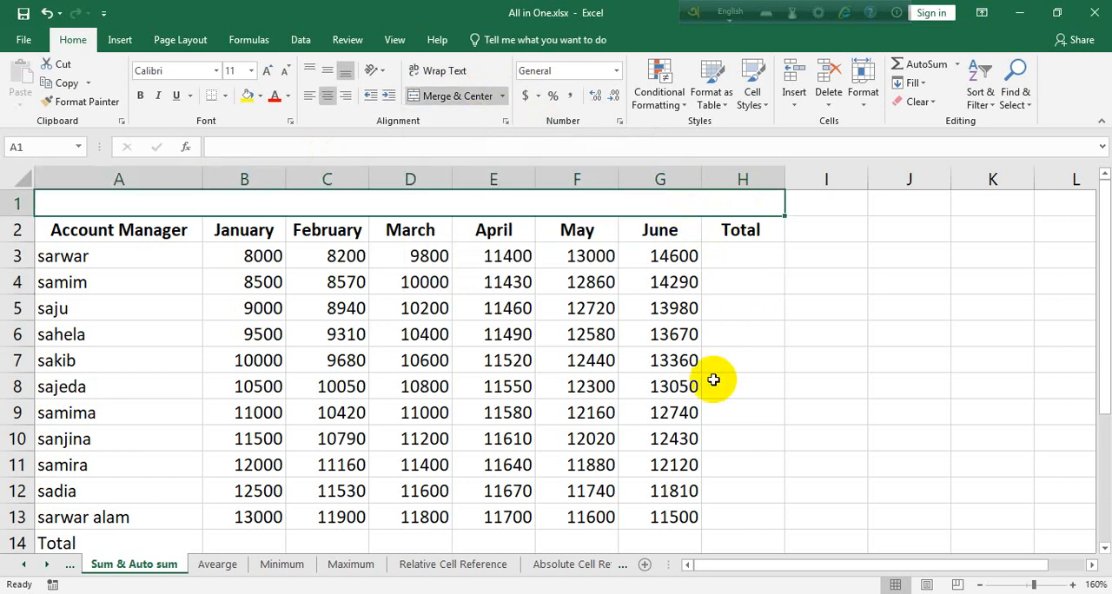
Unmerge the title cell A1:H1 and merge and center the same range again
{"action": "left_click", "coordinate": [502, 96]}
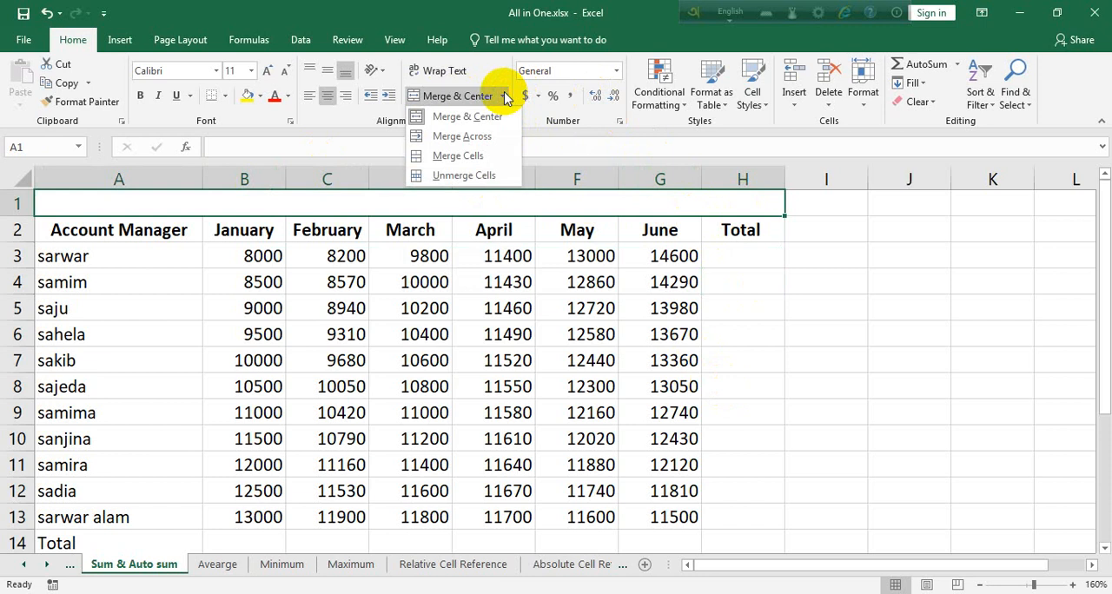
{"action": "left_click", "coordinate": [488, 173]}
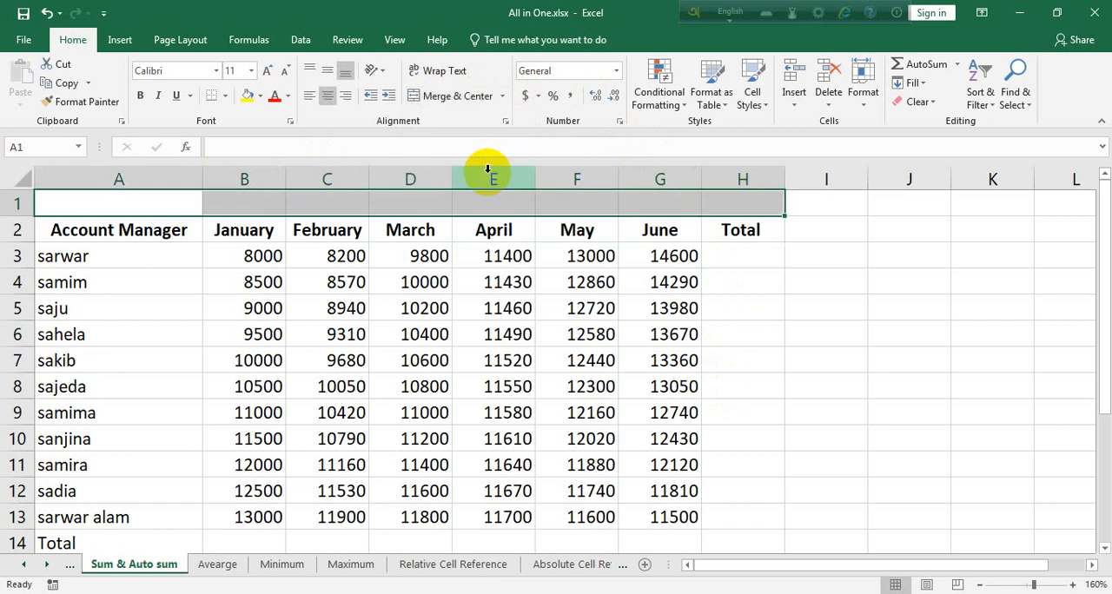
{"action": "left_click", "coordinate": [458, 96]}
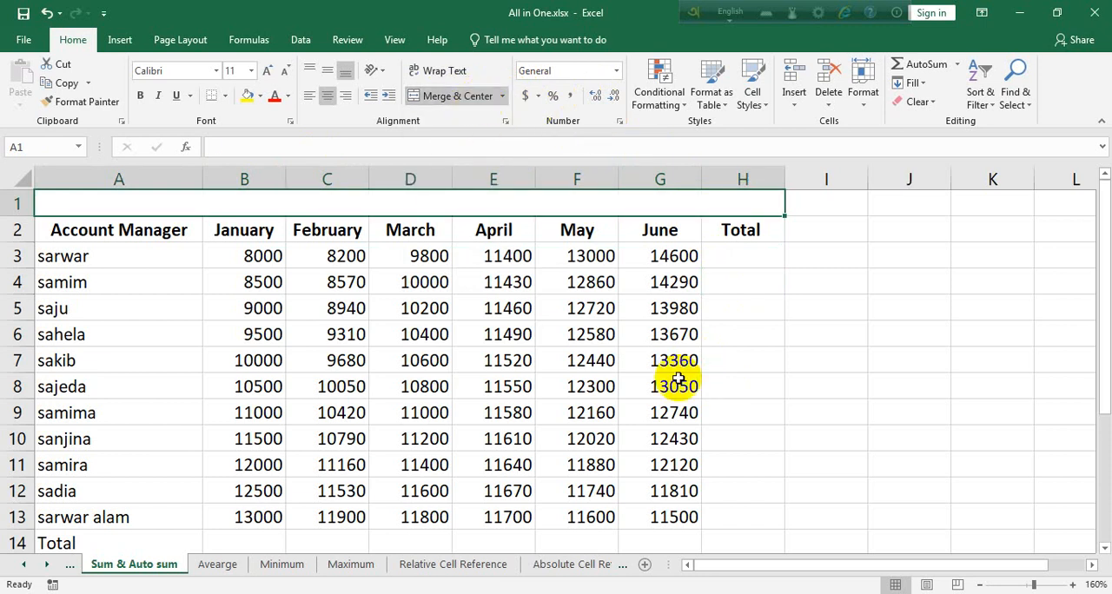
Enter the title "Bangladesh Ansar and VDP" in the merged cell above the table headings
{"action": "type", "text": "Banglad"}
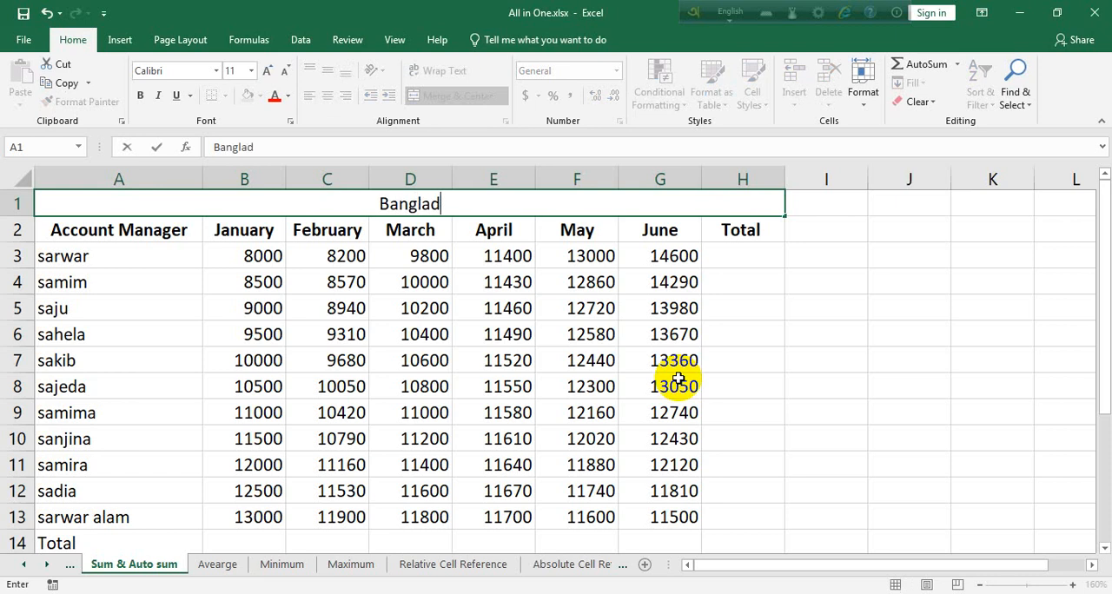
{"action": "type", "text": "esh Ansar"}
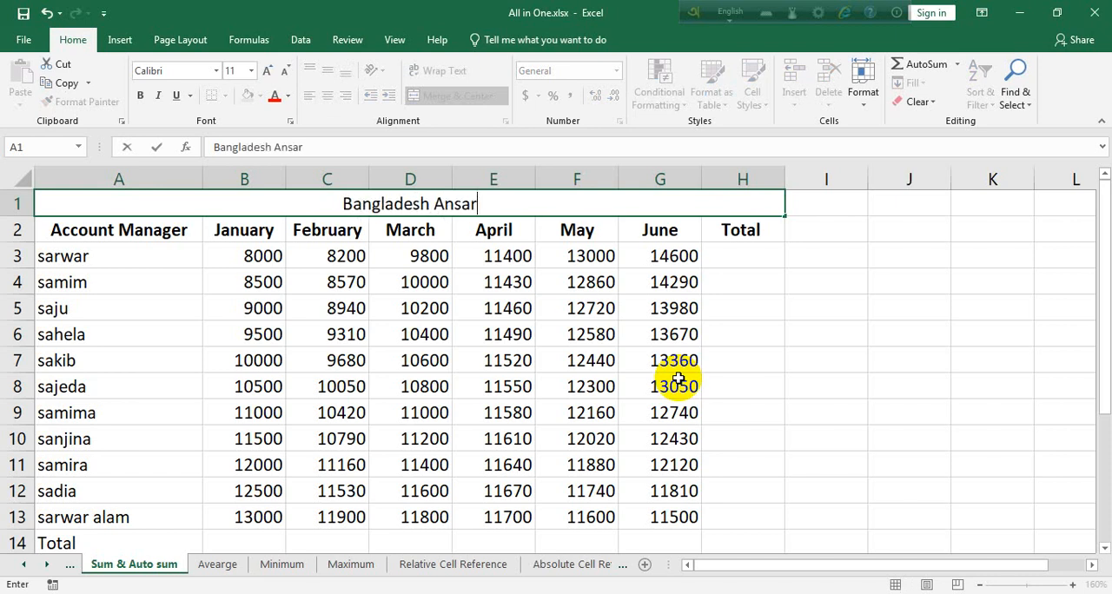
{"action": "type", "text": " and VD"}
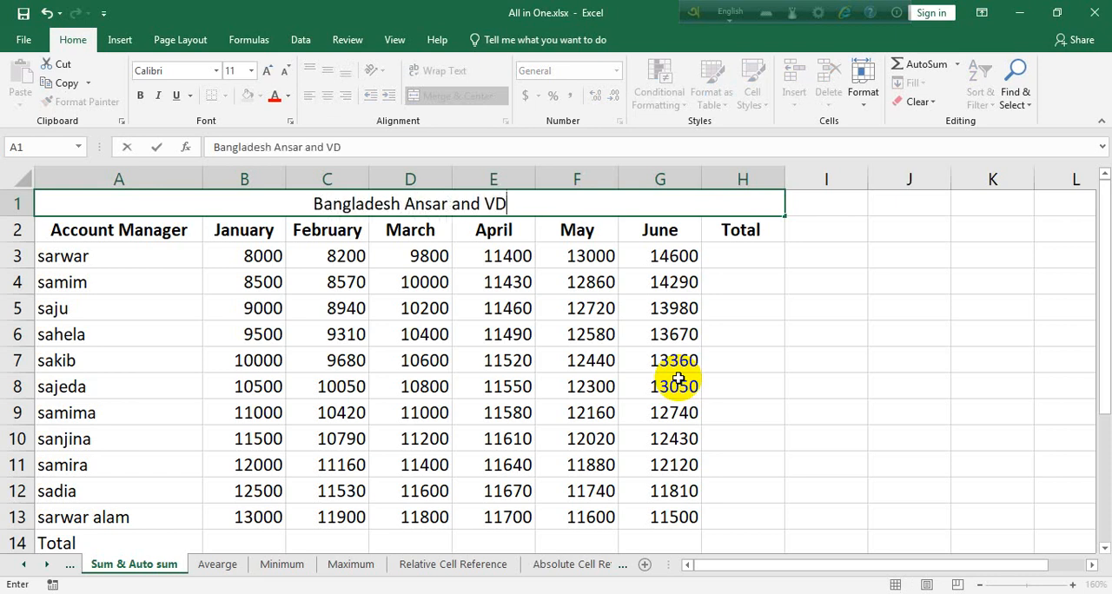
{"action": "type", "text": "P"}
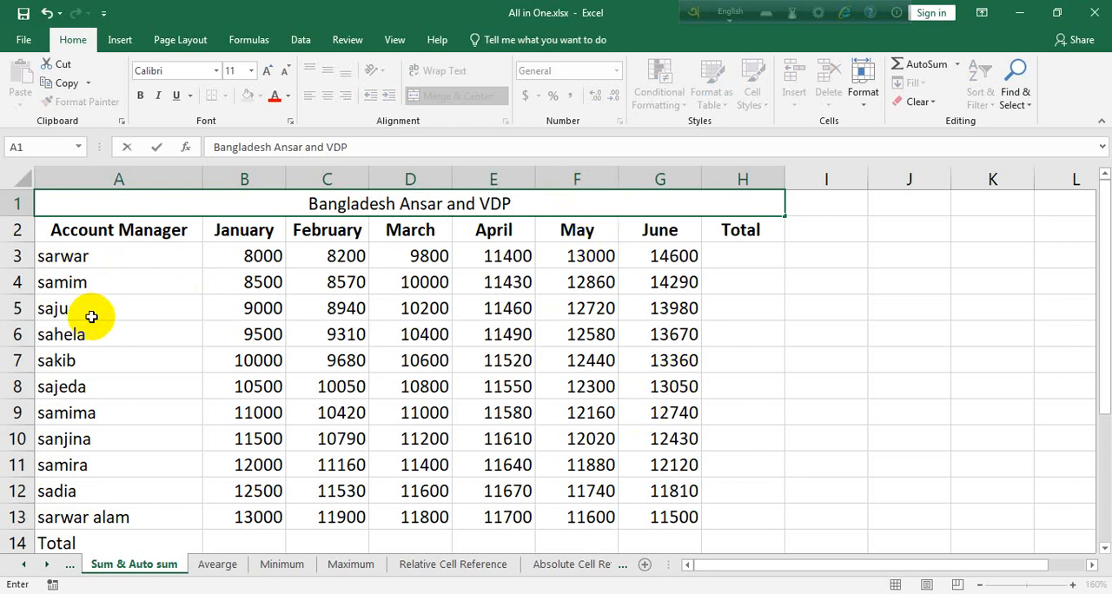
{"action": "scroll", "coordinate": [97, 534], "scroll_direction": "down", "scroll_amount": 1}
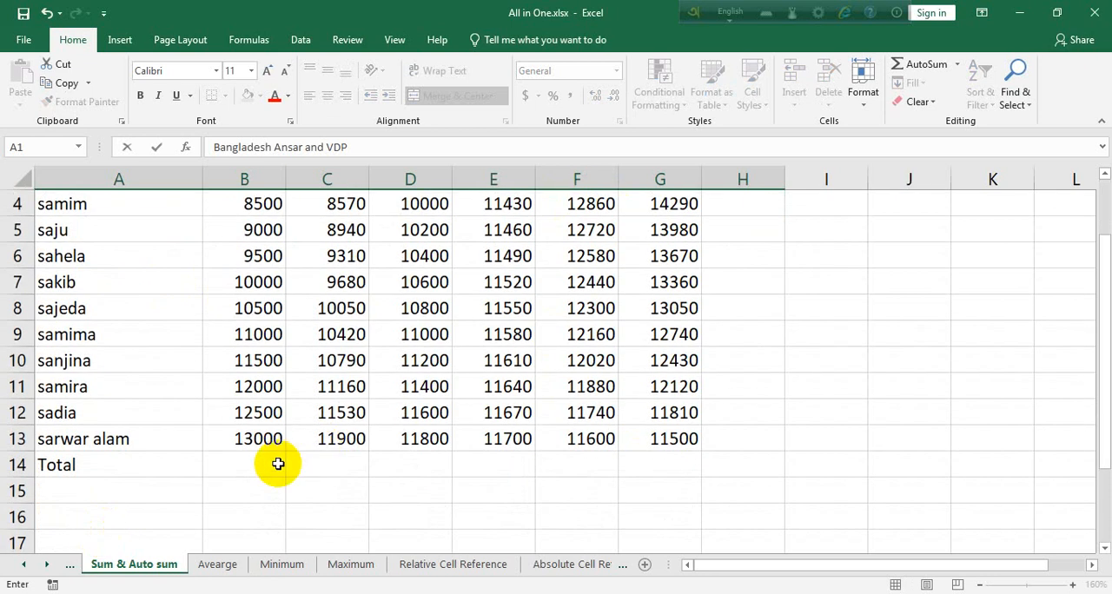
{"action": "scroll", "coordinate": [326, 504], "scroll_direction": "up", "scroll_amount": 1}
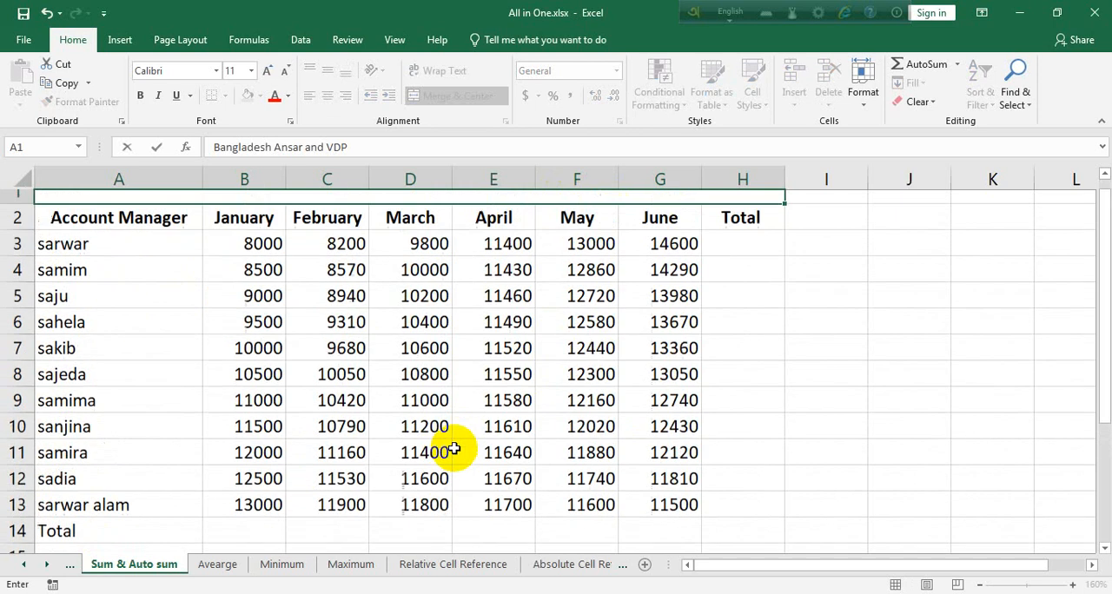
{"action": "scroll", "coordinate": [261, 512], "scroll_direction": "down", "scroll_amount": 1}
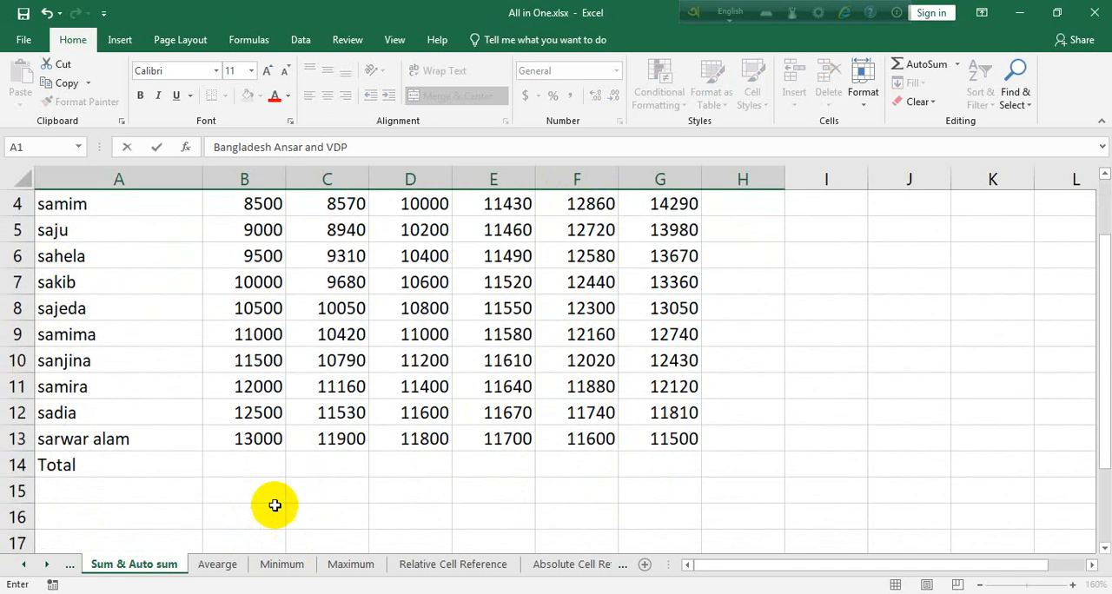
Total the January column in B14 with the formula =SUM(B3:B13)
{"action": "left_click", "coordinate": [269, 465]}
{"action": "scroll", "coordinate": [269, 455], "scroll_direction": "up", "scroll_amount": 1}
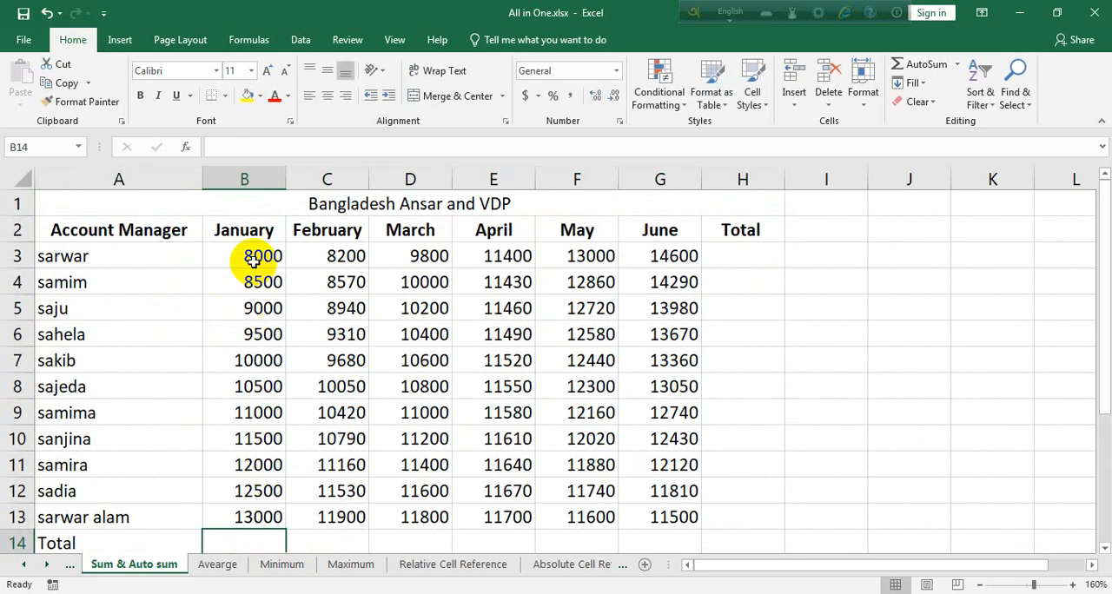
{"action": "type", "text": "=sum"}
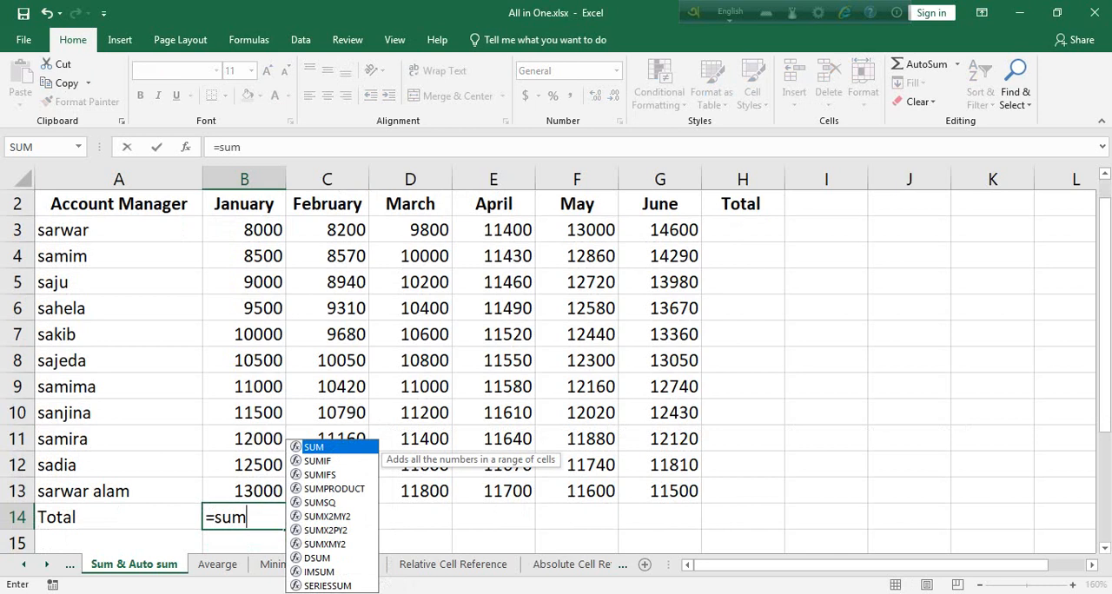
{"action": "type", "text": "("}
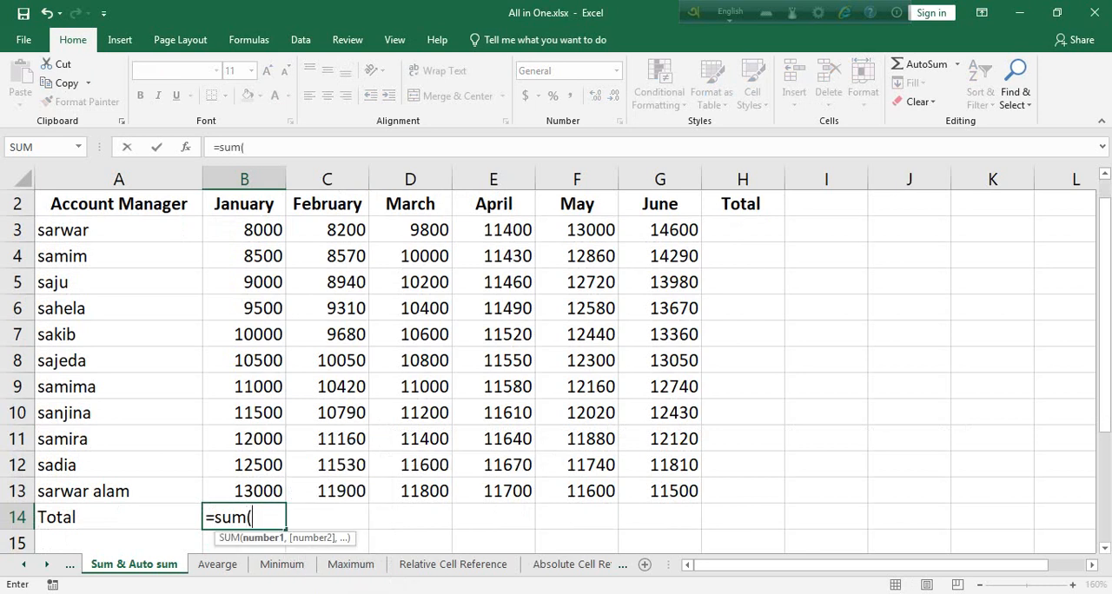
{"action": "left_click_drag", "start_coordinate": [265, 229], "coordinate": [269, 491]}
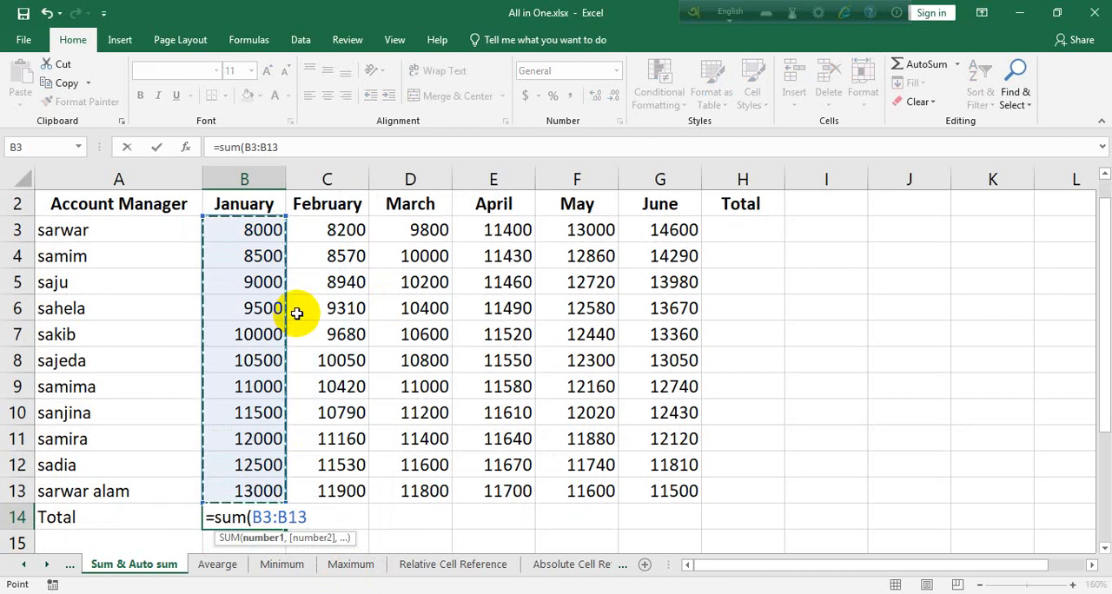
{"action": "type", "text": ")"}
{"action": "key", "text": "Return"}
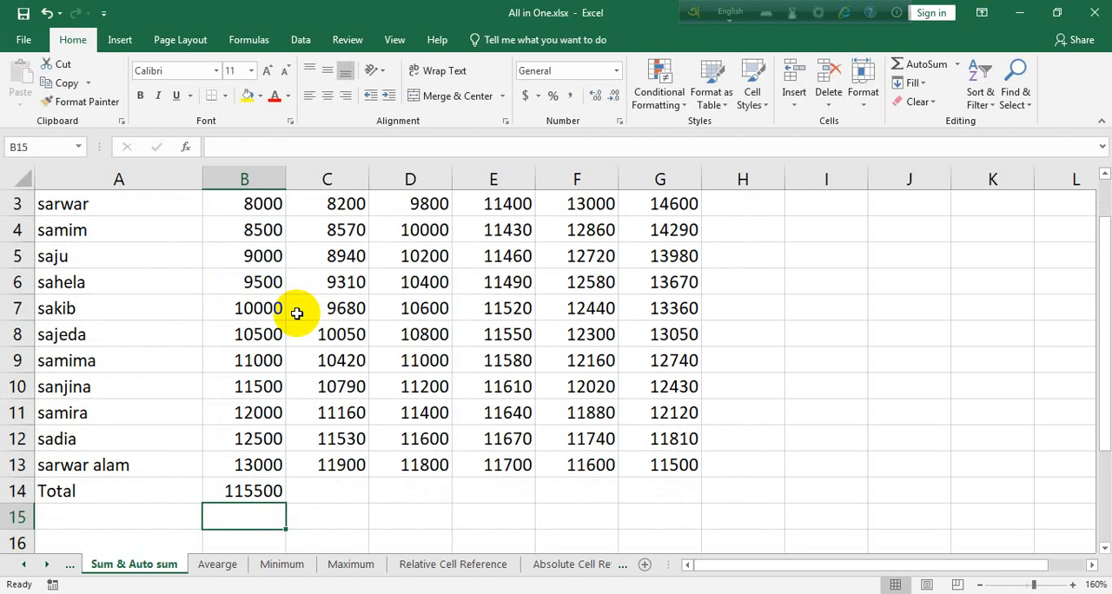
{"action": "left_click", "coordinate": [268, 488]}
{"action": "scroll", "coordinate": [245, 330], "scroll_direction": "up", "scroll_amount": 1}
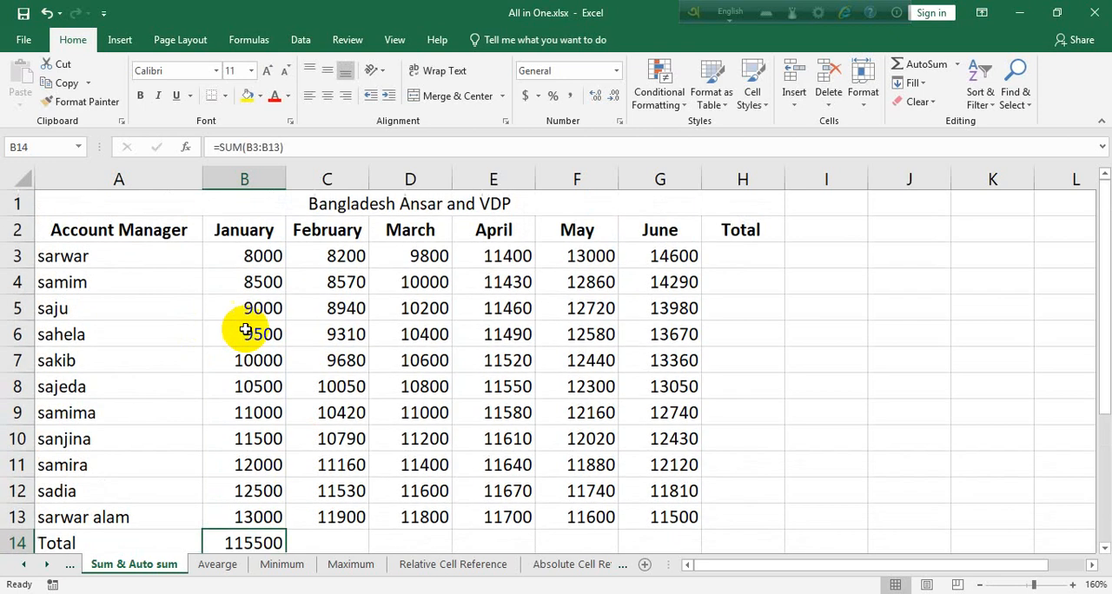
{"action": "left_click", "coordinate": [347, 206]}
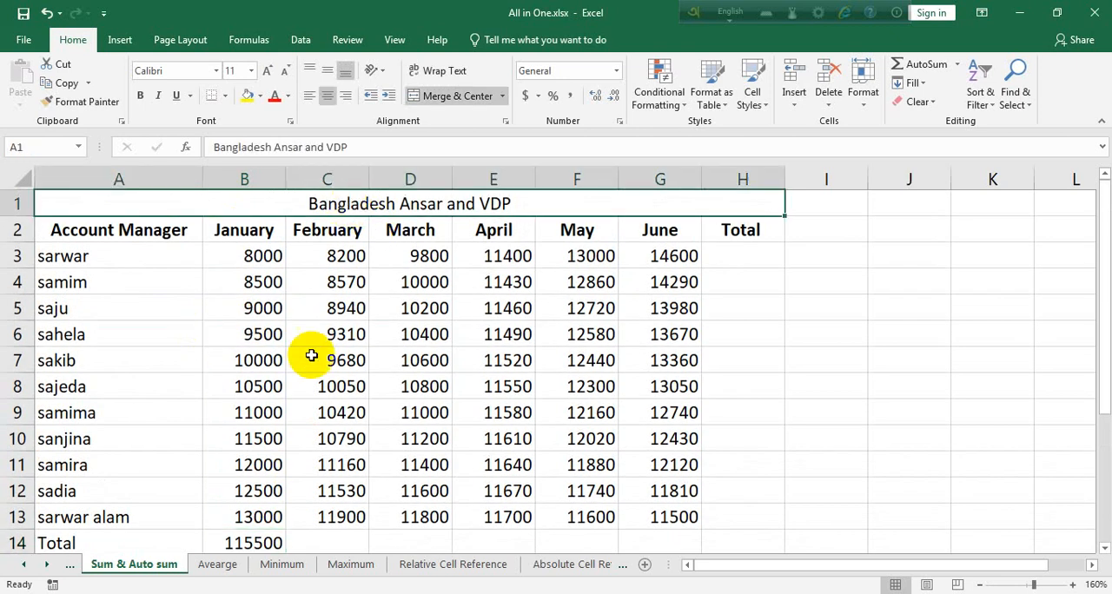
Total the February column in C14 by entering the formula =SUM(C3:C13)
{"action": "scroll", "coordinate": [308, 355], "scroll_direction": "down", "scroll_amount": 2}
{"action": "left_click", "coordinate": [252, 390]}
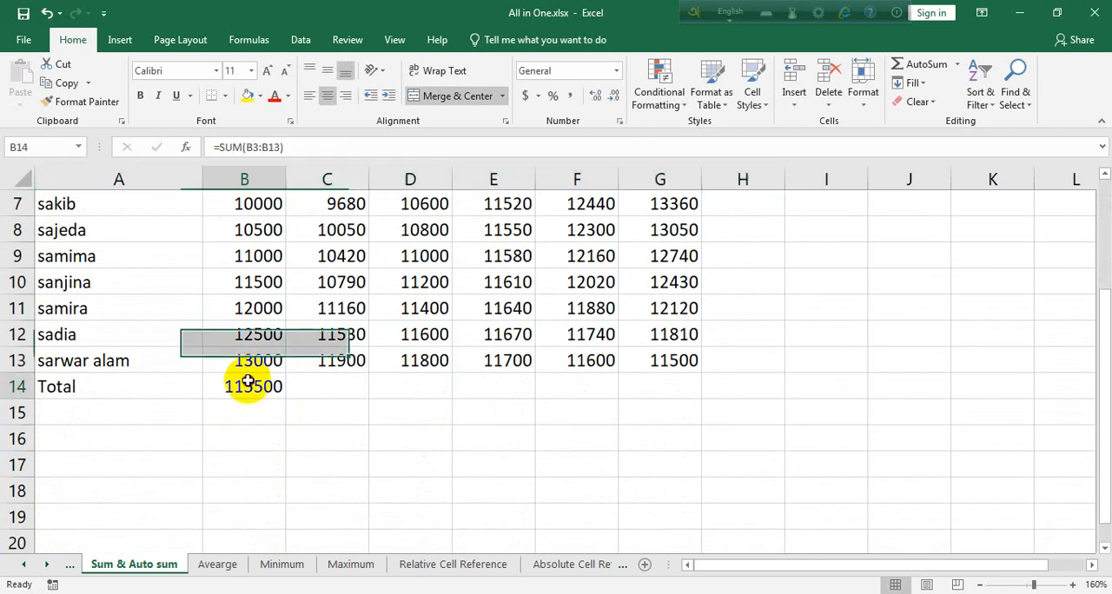
{"action": "left_click", "coordinate": [302, 388]}
{"action": "type", "text": "="}
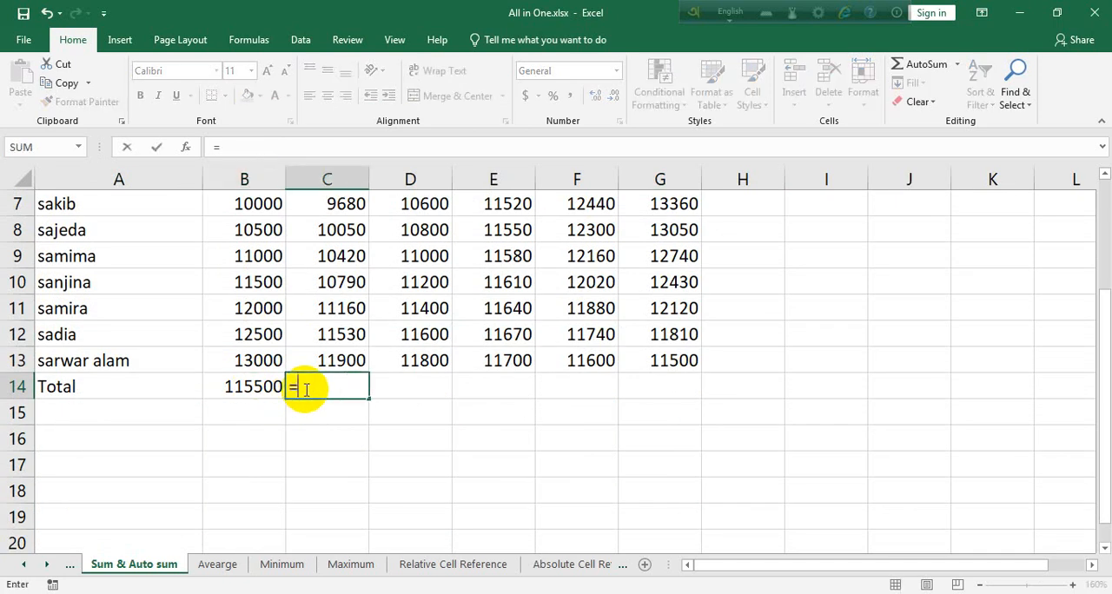
{"action": "type", "text": "sum("}
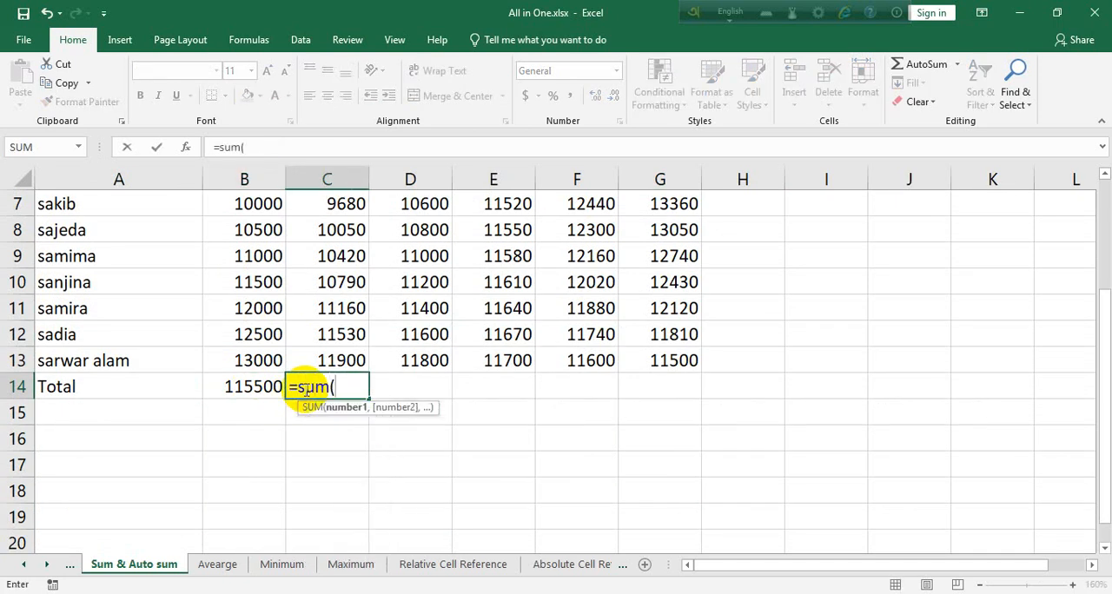
{"action": "scroll", "coordinate": [306, 389], "scroll_direction": "up", "scroll_amount": 2}
{"action": "left_click_drag", "start_coordinate": [340, 254], "coordinate": [336, 516]}
{"action": "type", "text": ")"}
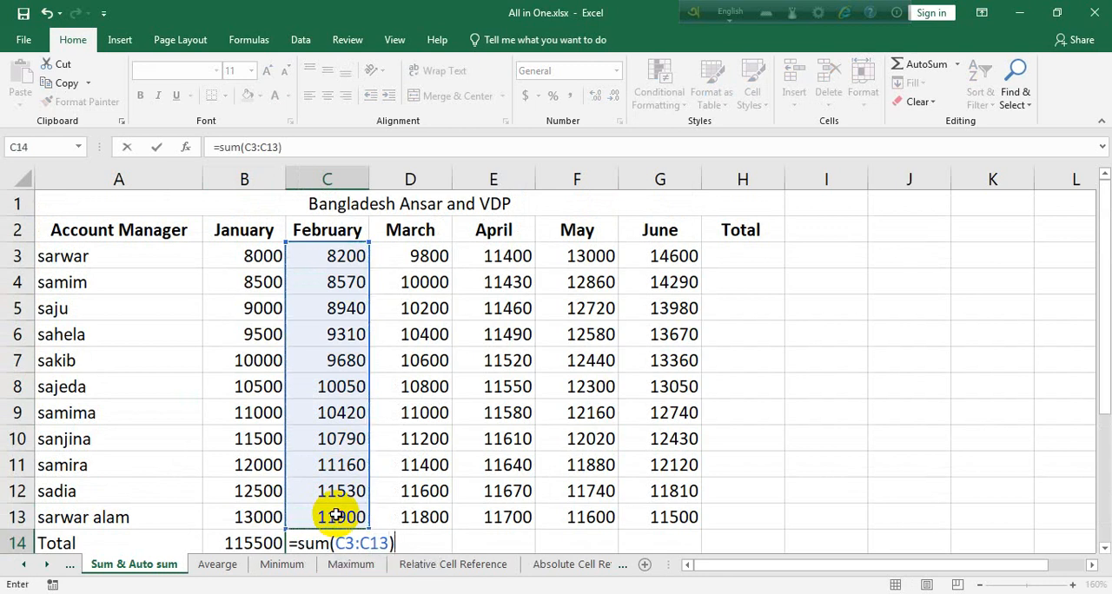
{"action": "key", "text": "Return"}
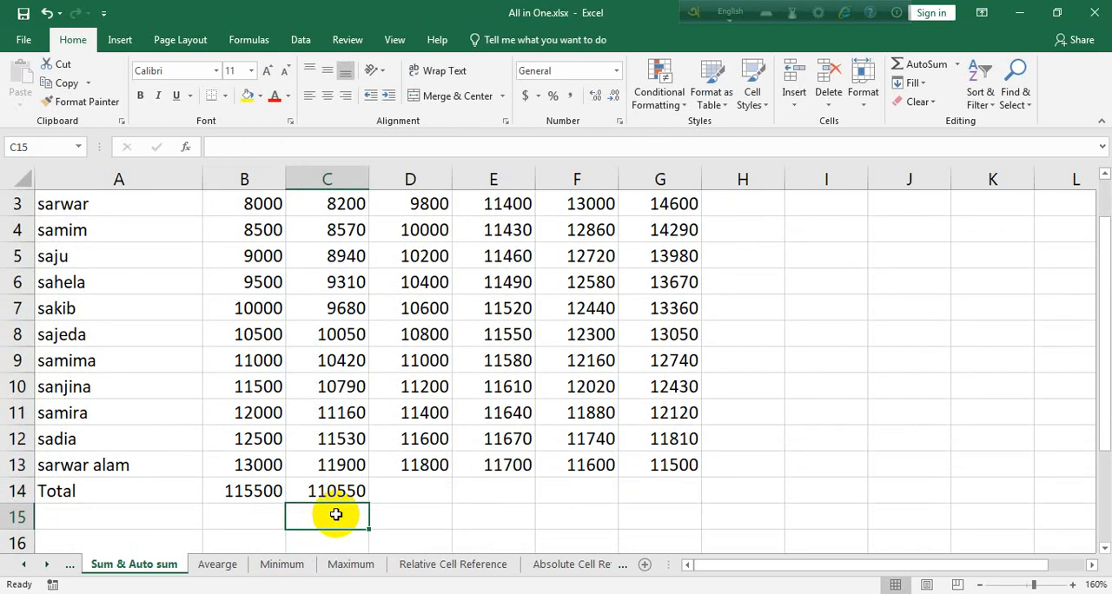
Total the March column in D14 by entering a SUM formula over D3:D13
{"action": "left_click", "coordinate": [426, 488]}
{"action": "scroll", "coordinate": [429, 482], "scroll_direction": "up", "scroll_amount": 1}
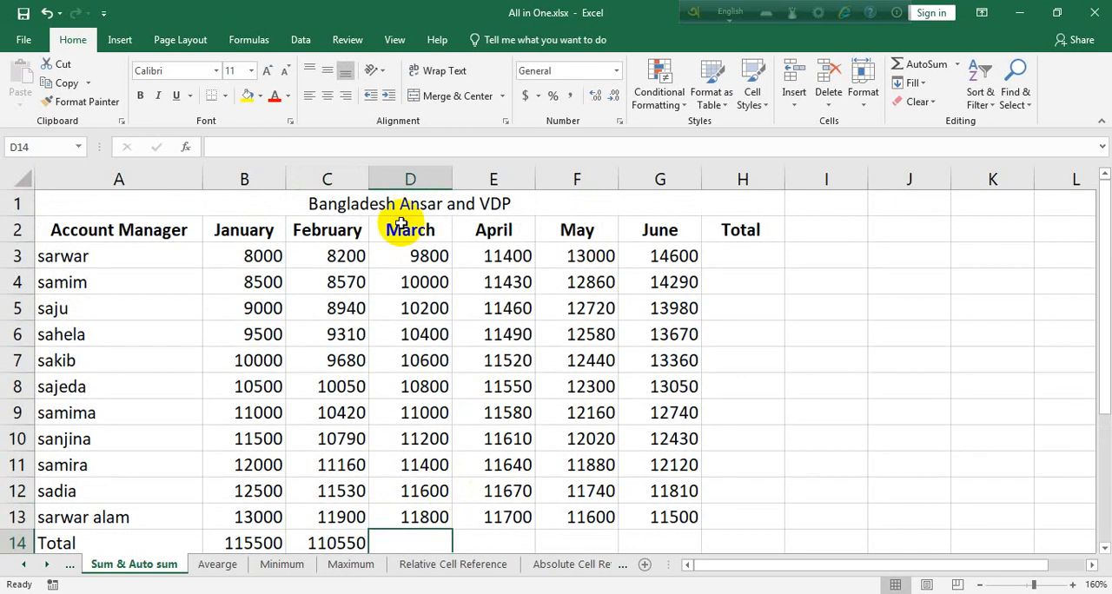
{"action": "scroll", "coordinate": [457, 538], "scroll_direction": "down", "scroll_amount": 1}
{"action": "type", "text": "="}
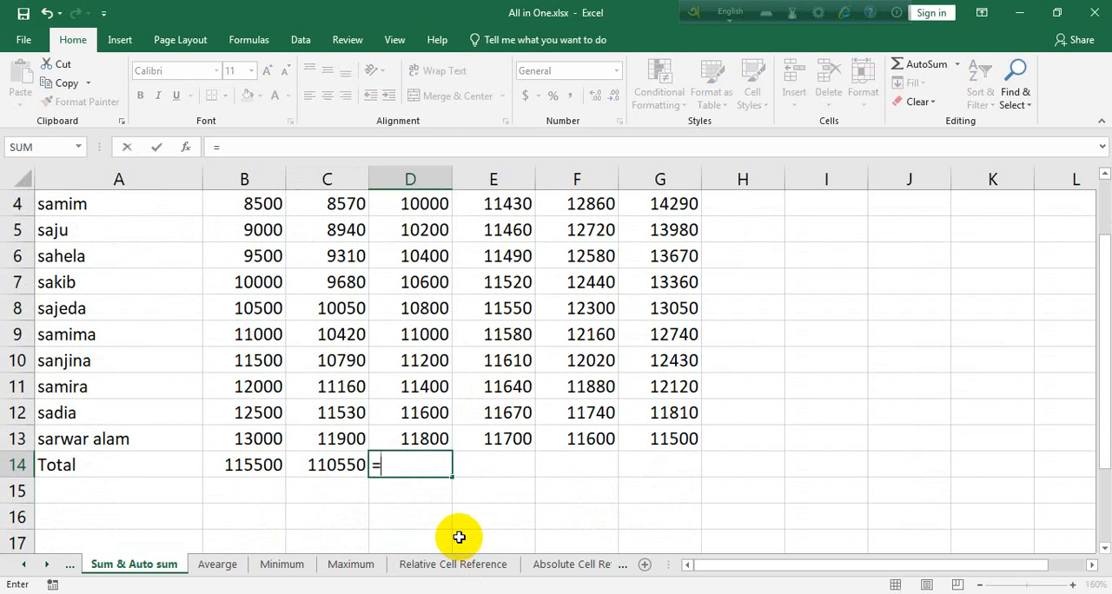
{"action": "type", "text": "sum("}
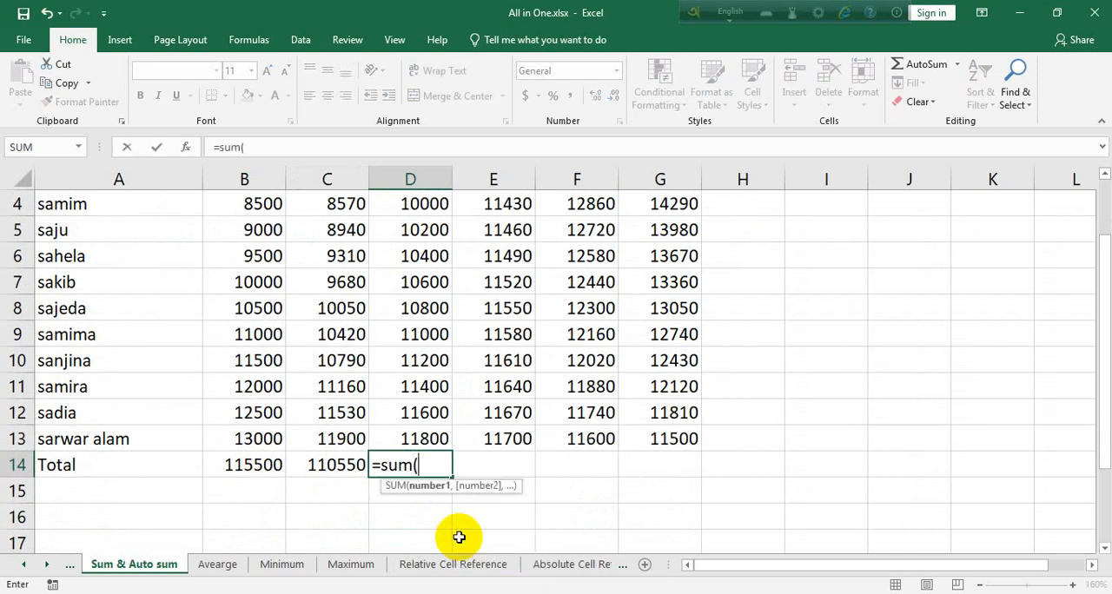
{"action": "scroll", "coordinate": [443, 535], "scroll_direction": "up", "scroll_amount": 1}
{"action": "left_click_drag", "start_coordinate": [409, 252], "coordinate": [424, 519]}
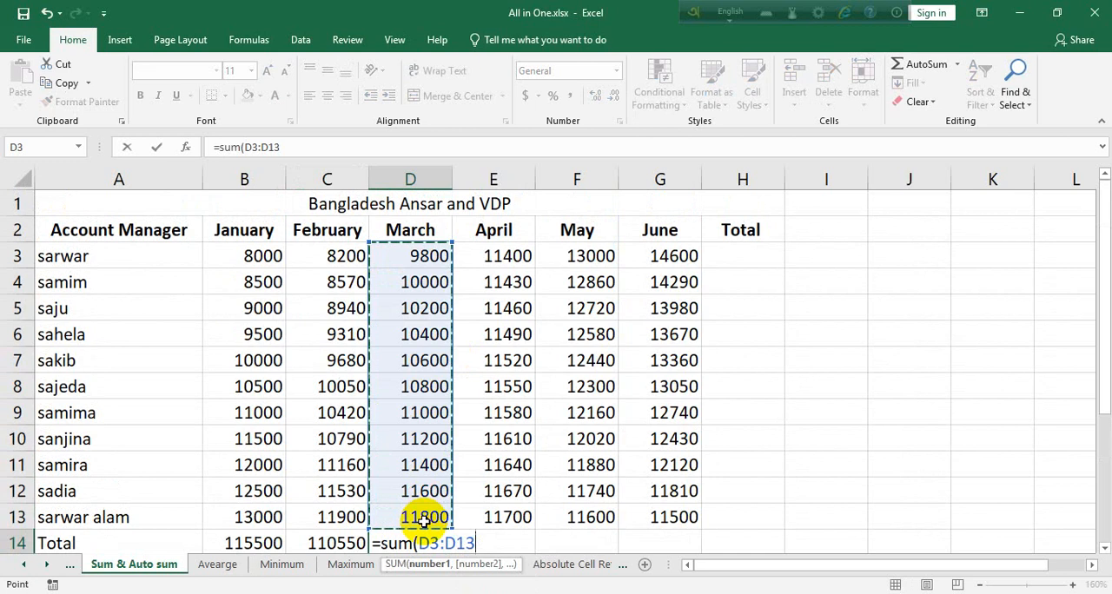
{"action": "key", "text": "Return"}
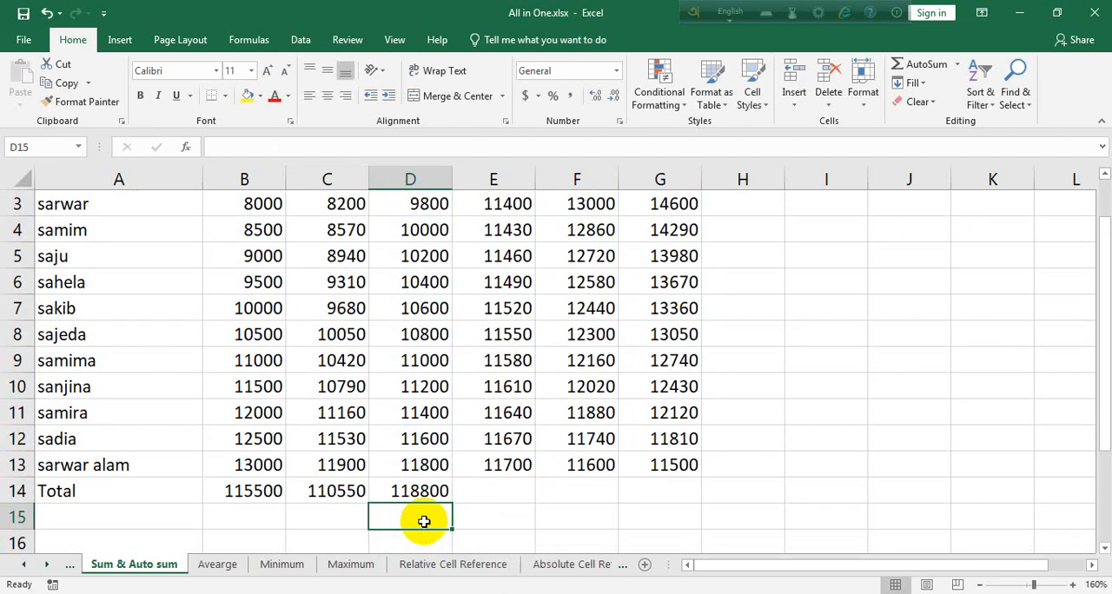
Delete the February and March totals in C14:D14
{"action": "left_click", "coordinate": [420, 494]}
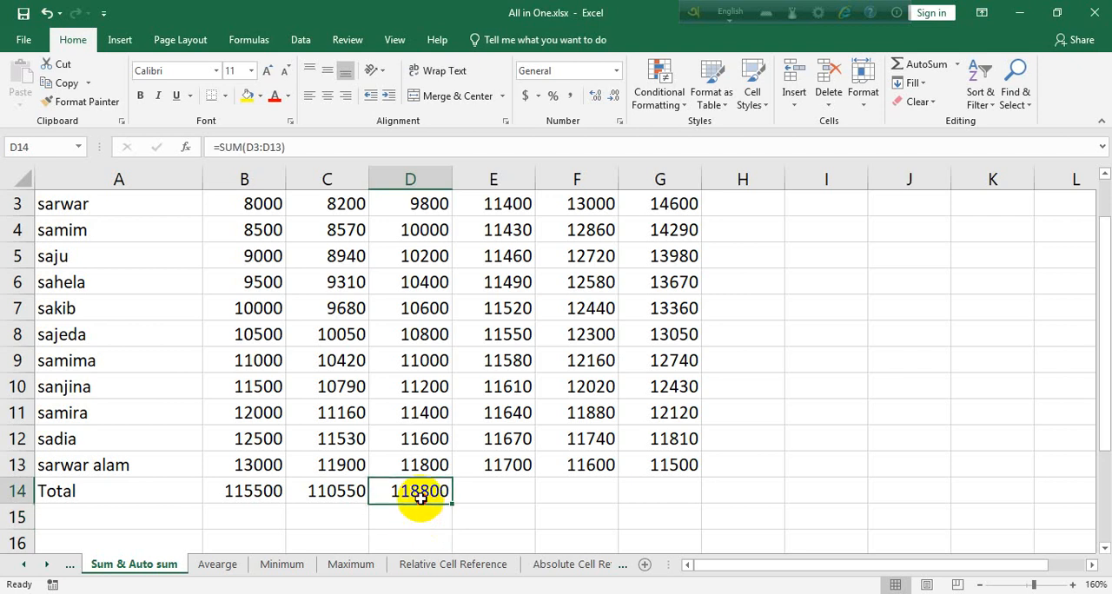
{"action": "left_click_drag", "start_coordinate": [421, 497], "coordinate": [344, 499]}
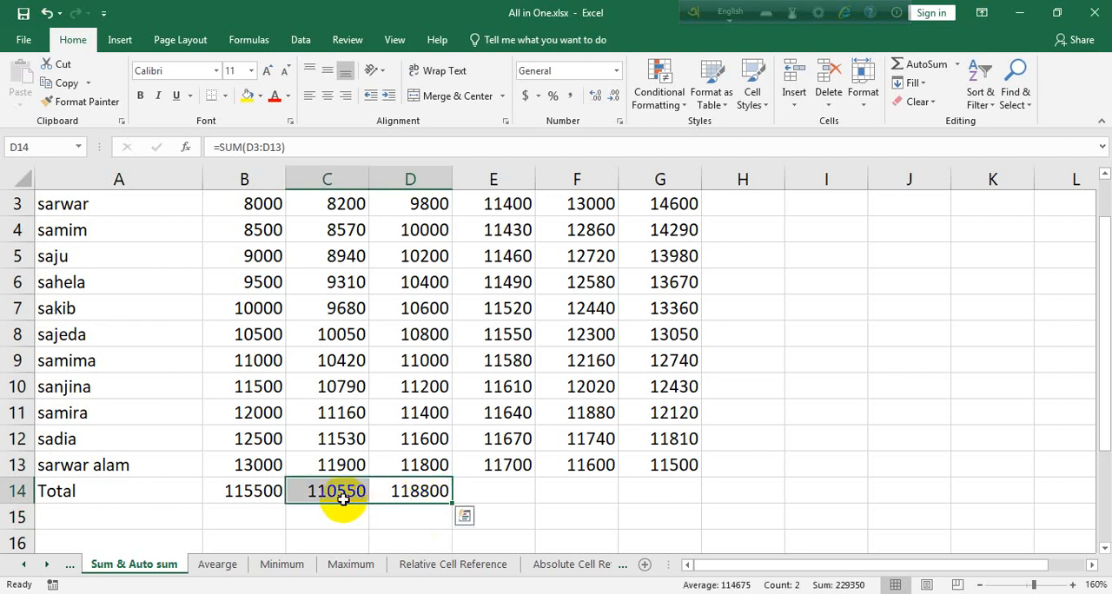
{"action": "key", "text": "Delete"}
{"action": "left_click", "coordinate": [348, 526]}
Copy the January total's formula from B14 into C14 by filling it one cell across
{"action": "left_click", "coordinate": [252, 496]}
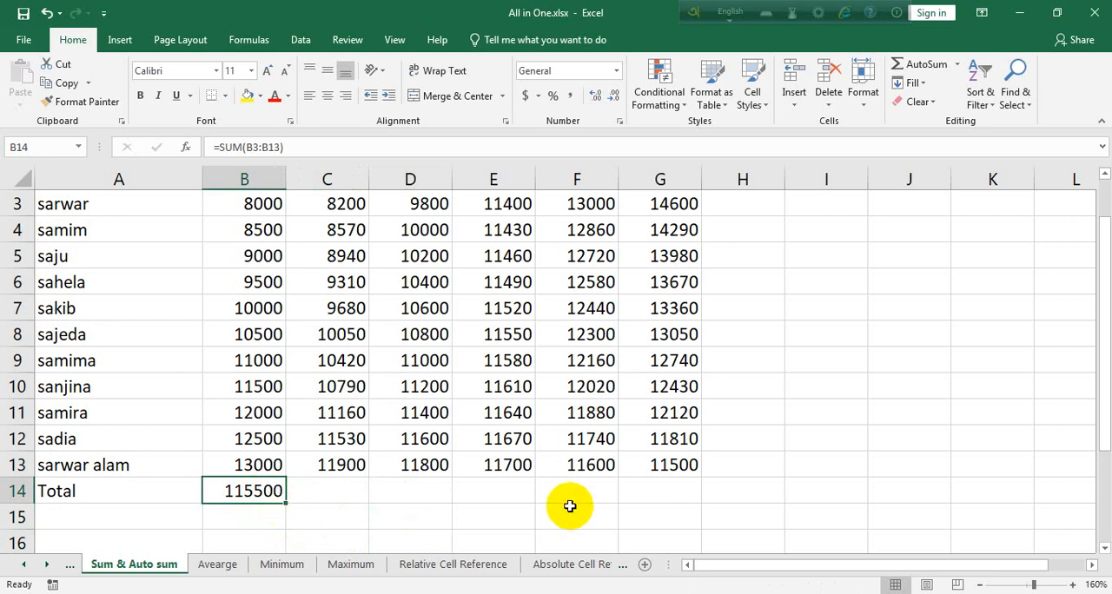
{"action": "scroll", "coordinate": [569, 507], "scroll_direction": "up", "scroll_amount": 10, "text": "ctrl"}
{"action": "scroll", "coordinate": [308, 336], "scroll_direction": "down", "scroll_amount": 2}
{"action": "scroll", "coordinate": [307, 337], "scroll_direction": "up", "scroll_amount": 1}
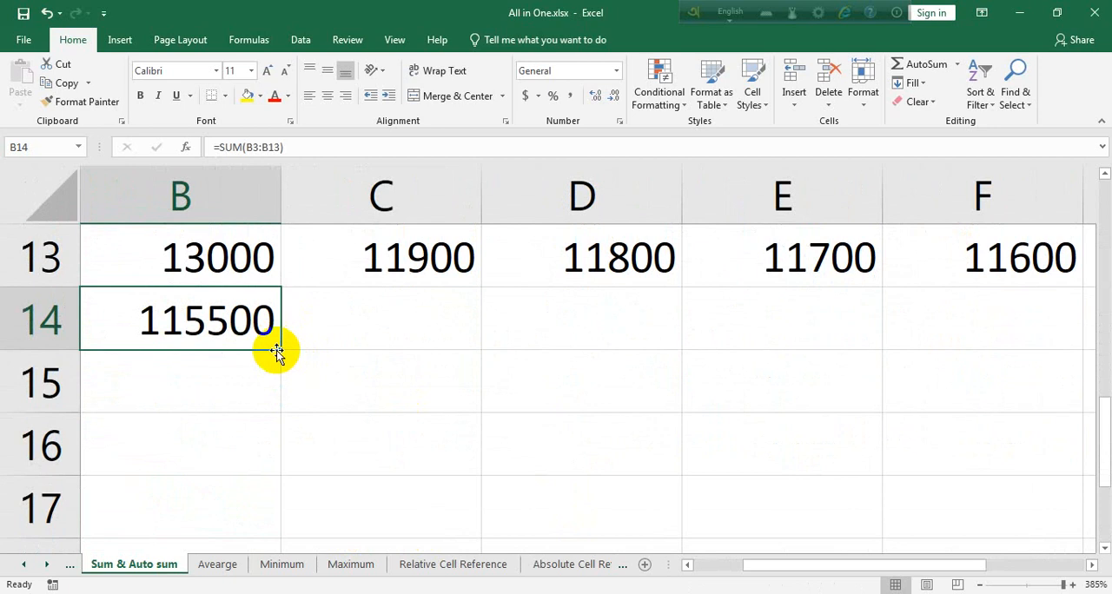
{"action": "left_click_drag", "start_coordinate": [283, 349], "coordinate": [471, 350]}
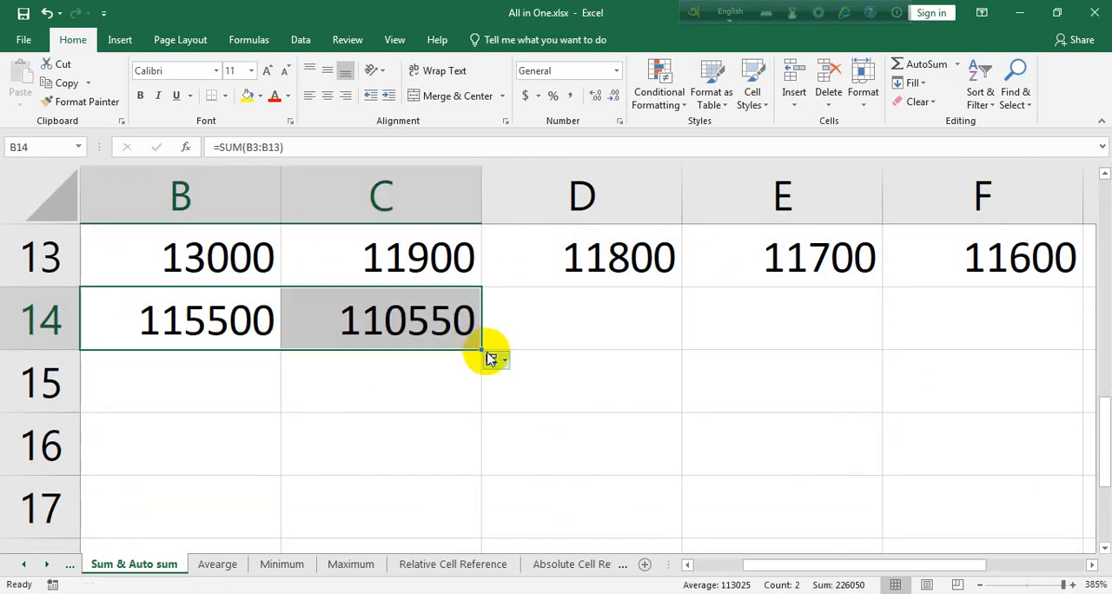
Check which cells the filled formula in C14 adds up and leave the formula as it is
{"action": "scroll", "coordinate": [532, 420], "scroll_direction": "down", "scroll_amount": 3, "text": "ctrl"}
{"action": "scroll", "coordinate": [444, 449], "scroll_direction": "down", "scroll_amount": 2, "text": "ctrl"}
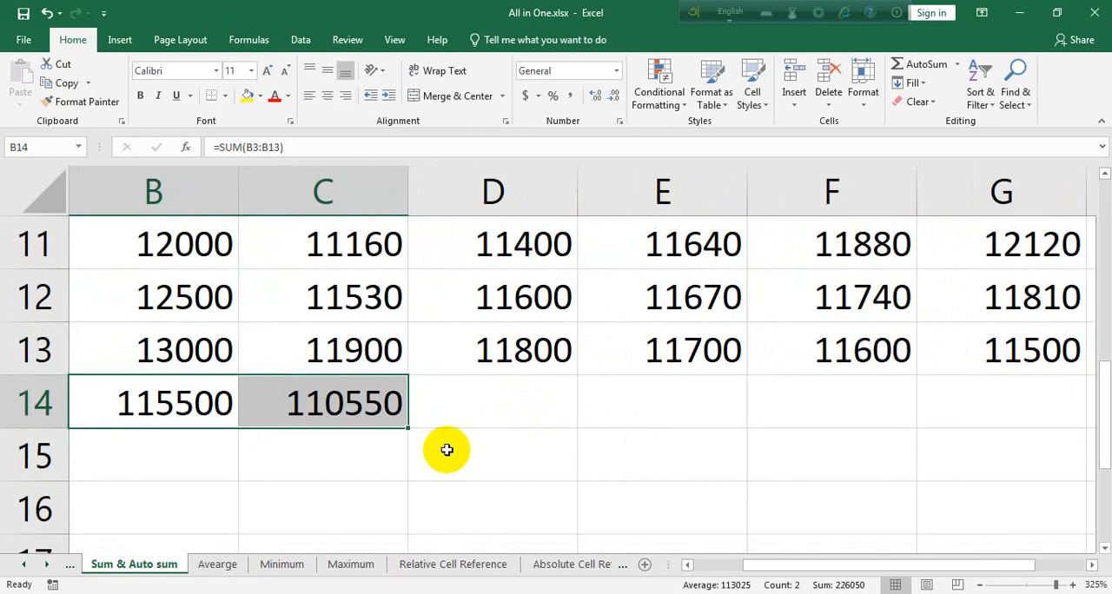
{"action": "scroll", "coordinate": [432, 437], "scroll_direction": "down", "scroll_amount": 3, "text": "ctrl"}
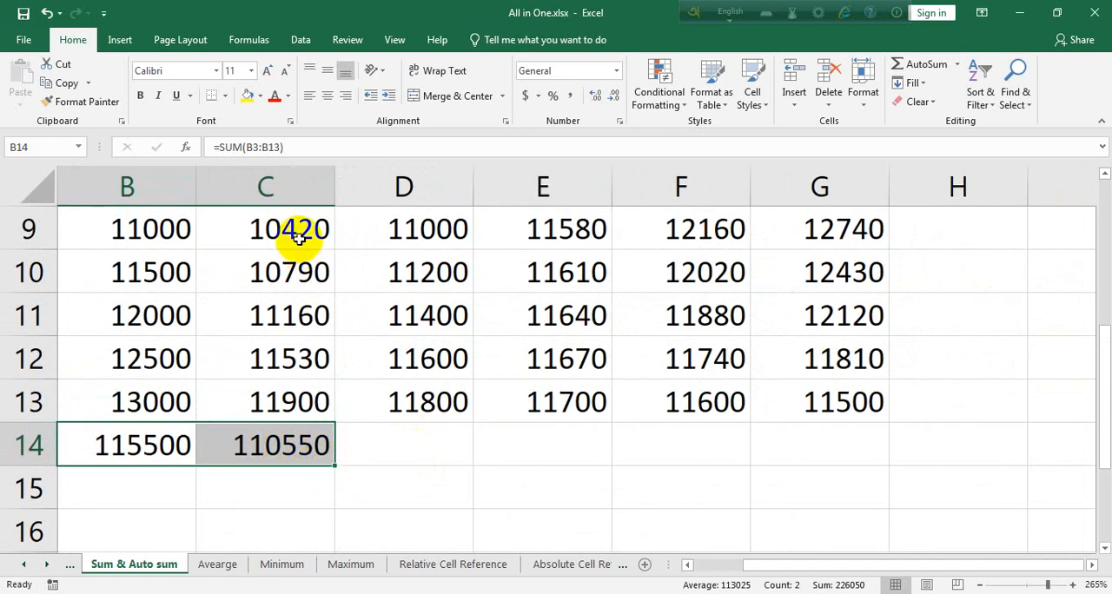
{"action": "double_click", "coordinate": [293, 454]}
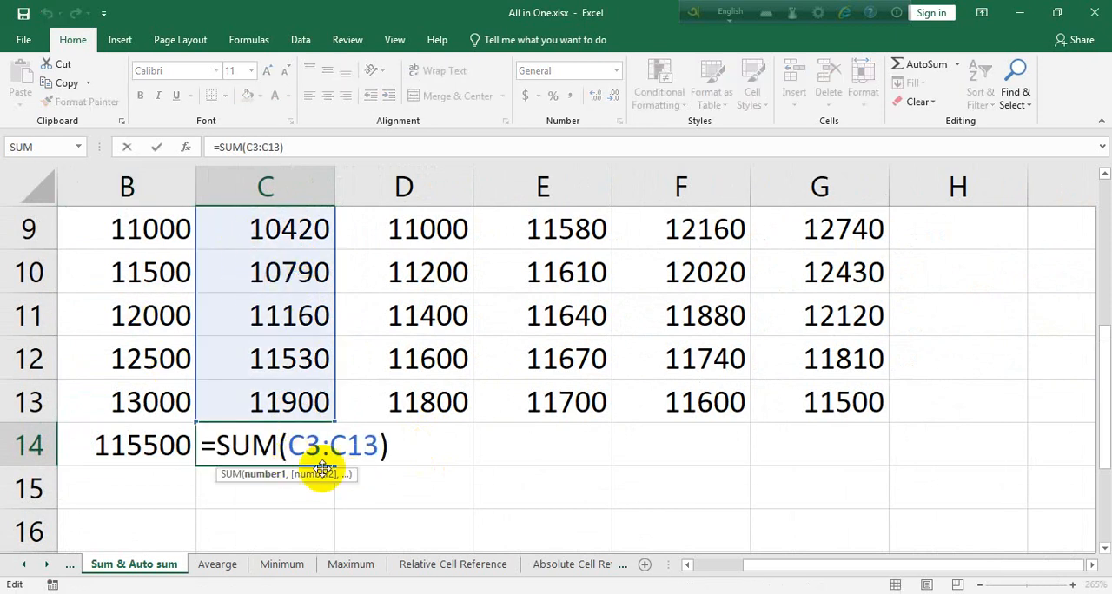
{"action": "key", "text": "Return"}
Fill the February total's formula from C14 into D14 and open D14's formula to check its range
{"action": "left_click", "coordinate": [313, 442]}
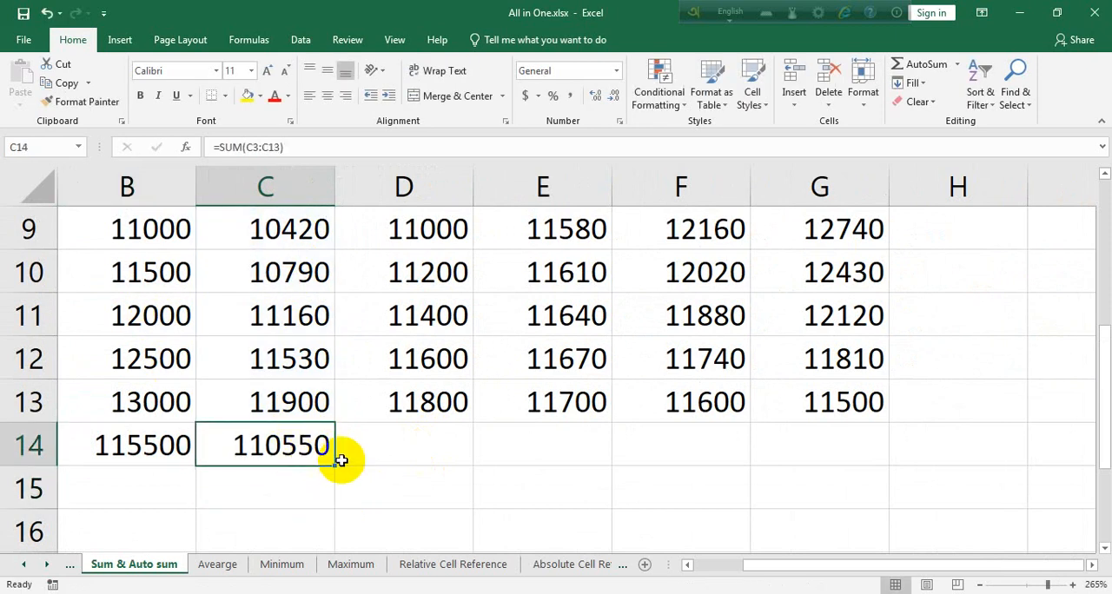
{"action": "left_click_drag", "start_coordinate": [335, 465], "coordinate": [465, 457]}
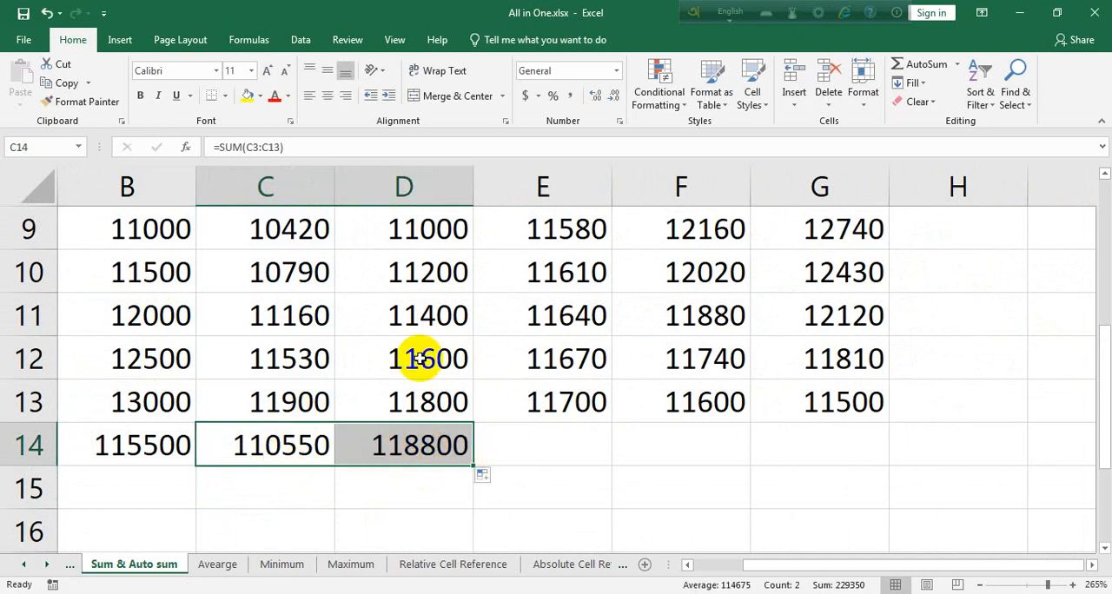
{"action": "left_click_drag", "start_coordinate": [422, 228], "coordinate": [432, 393]}
{"action": "double_click", "coordinate": [431, 448]}
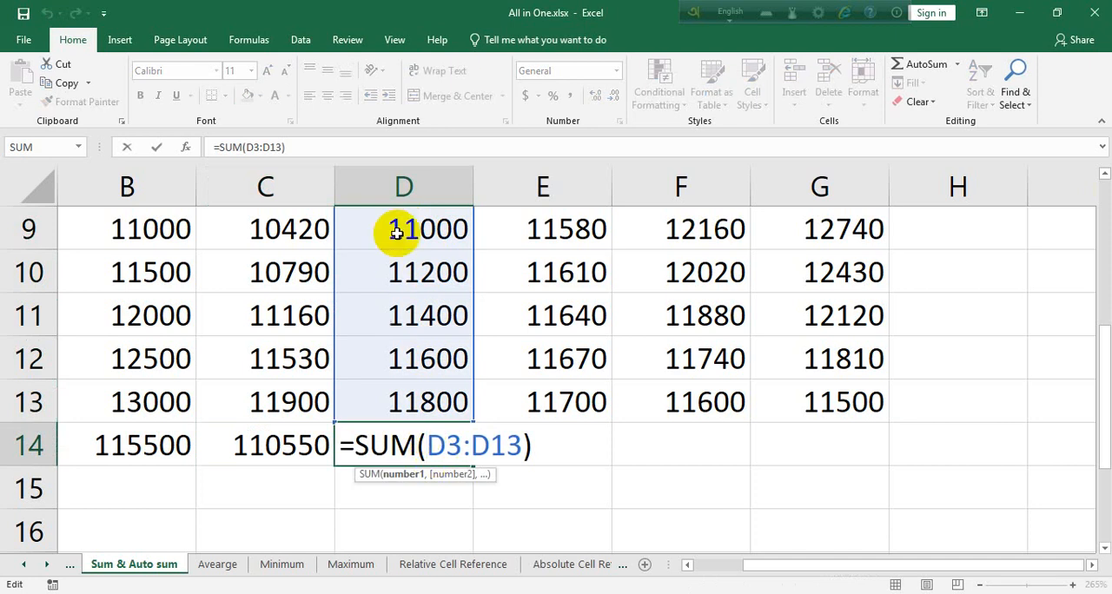
Check again which cells the March total's formula in D14 adds up and leave the formula as it is
{"action": "key", "text": "Return"}
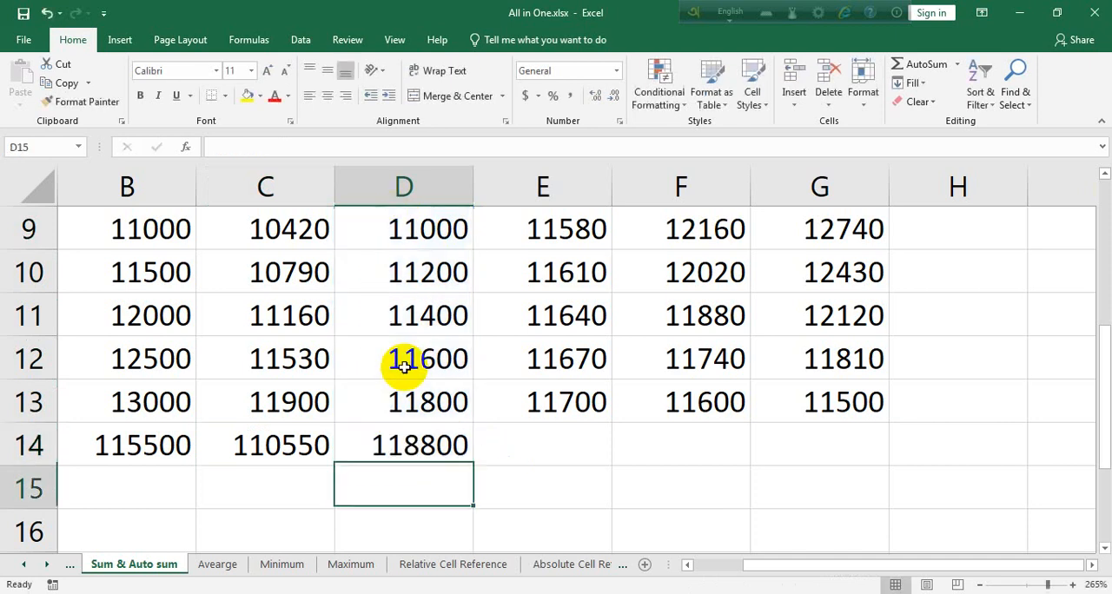
{"action": "left_click", "coordinate": [413, 449]}
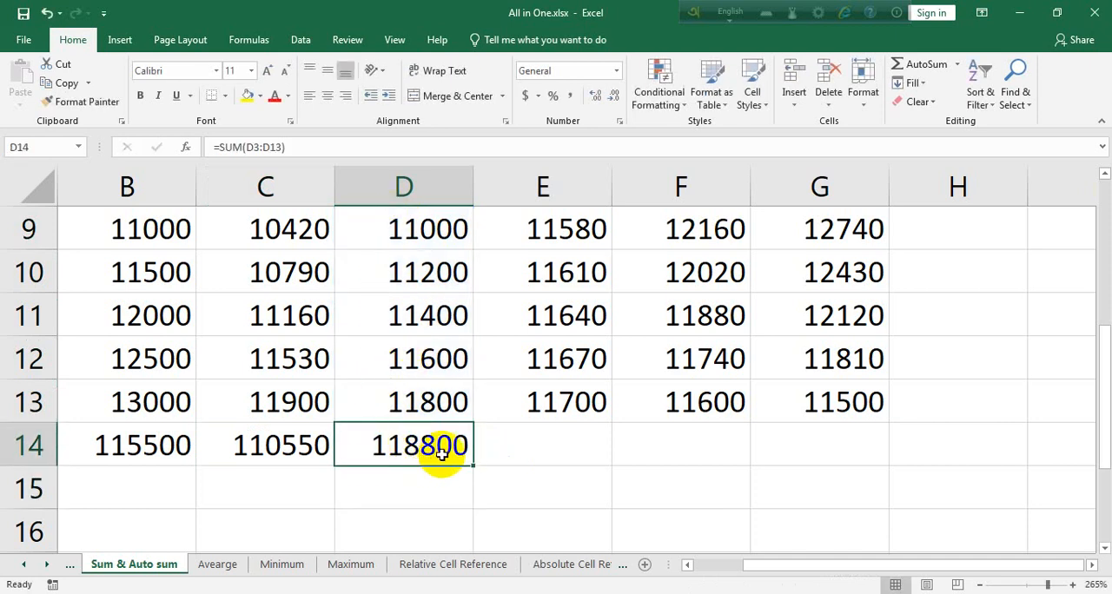
{"action": "double_click", "coordinate": [442, 452]}
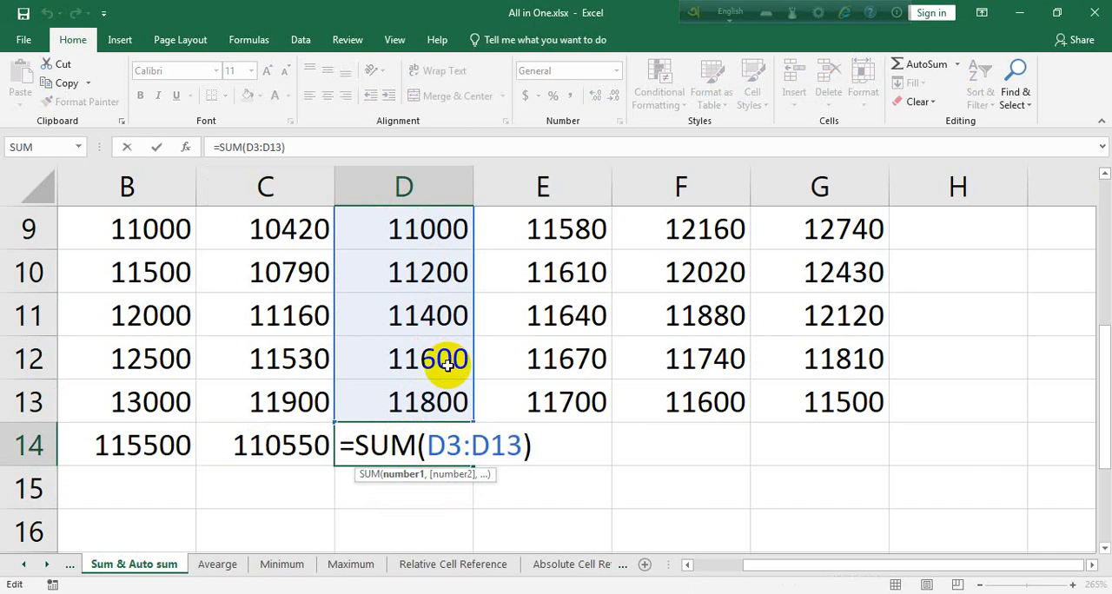
{"action": "key", "text": "Return"}
Fill the March total's formula from D14 into E14 and check the range it sums
{"action": "left_click", "coordinate": [456, 446]}
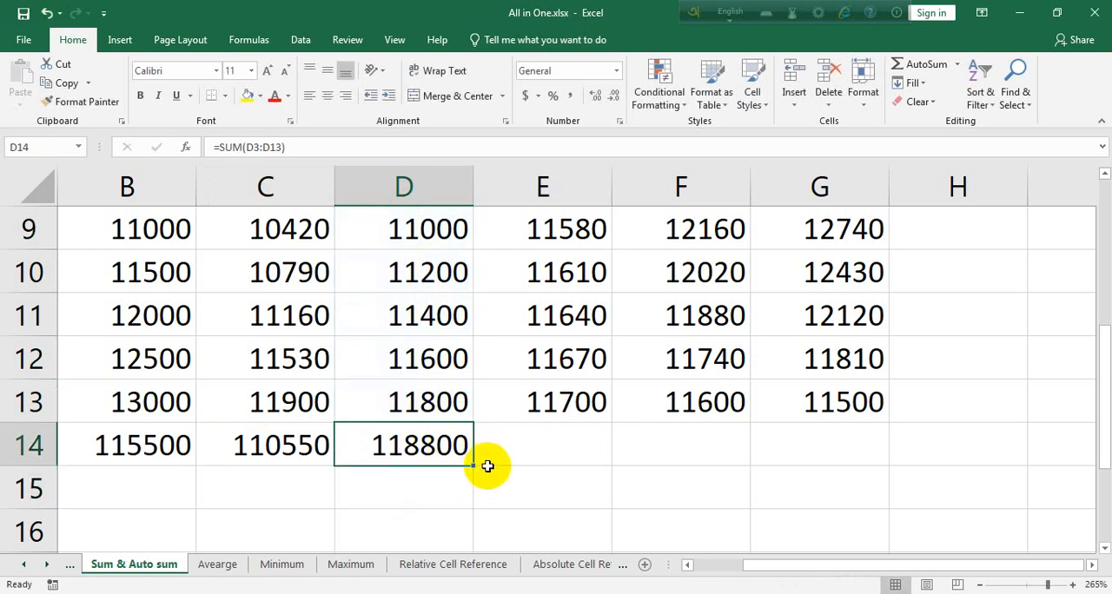
{"action": "left_click_drag", "start_coordinate": [475, 468], "coordinate": [554, 462]}
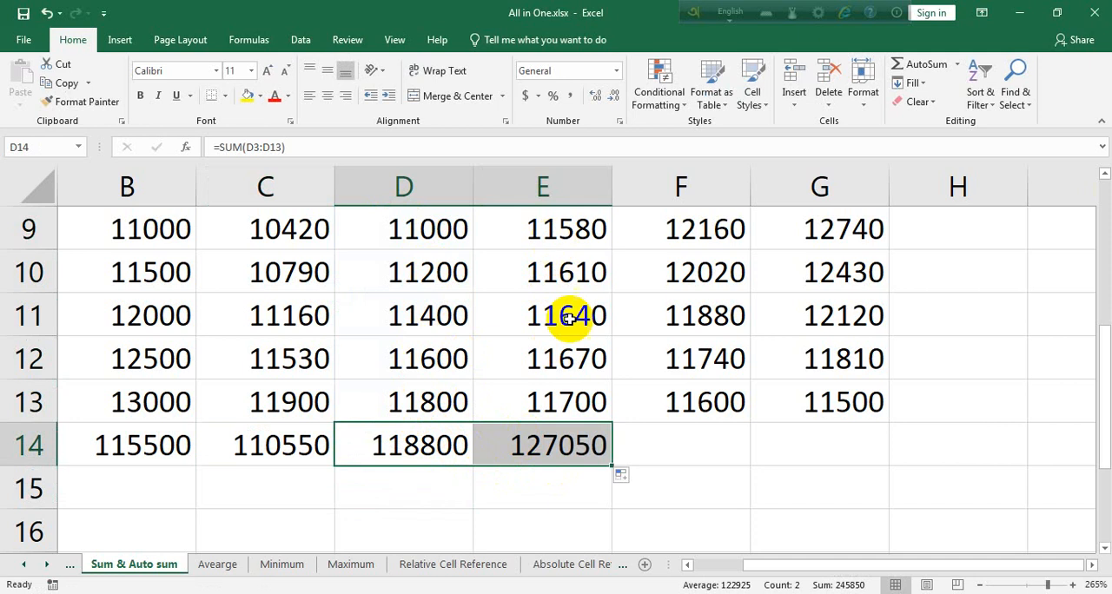
{"action": "double_click", "coordinate": [565, 446]}
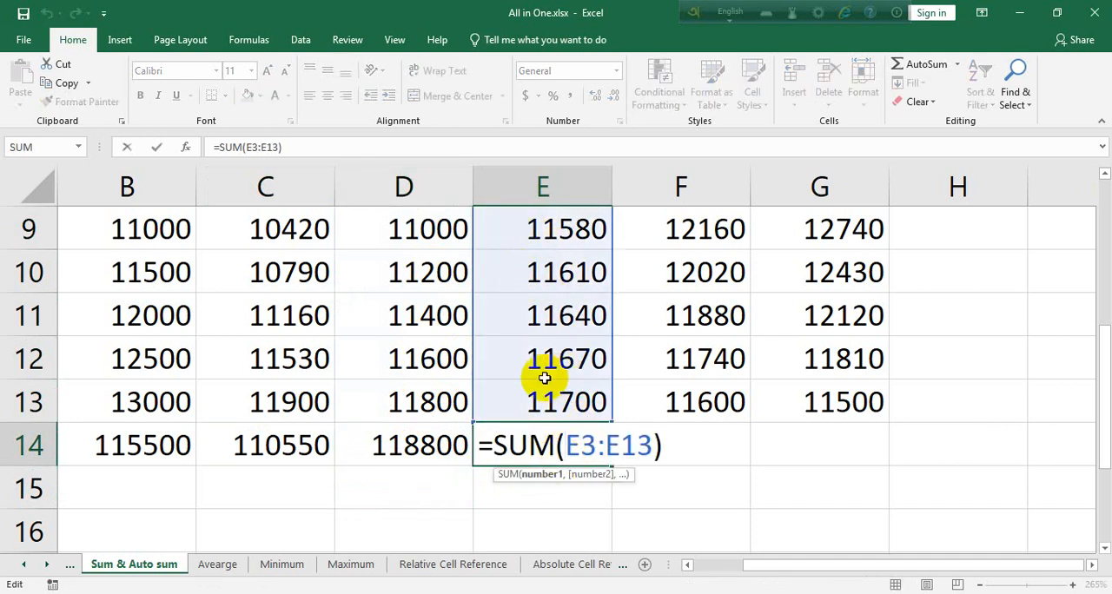
{"action": "key", "text": "Return"}
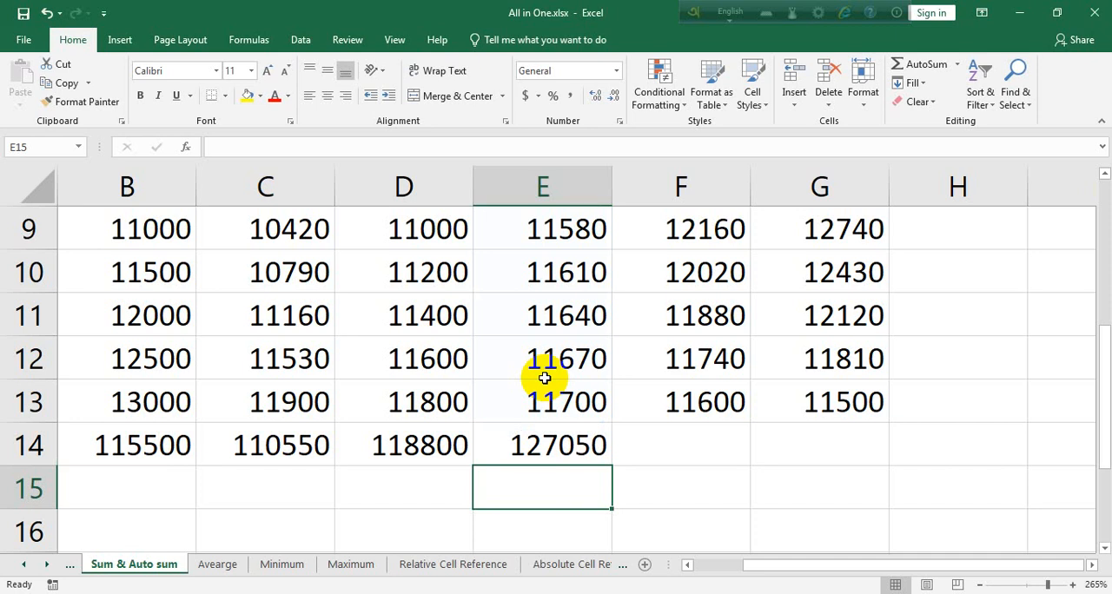
Fill the April total's formula from E14 across into F14:G14 for May and June
{"action": "left_click", "coordinate": [559, 443]}
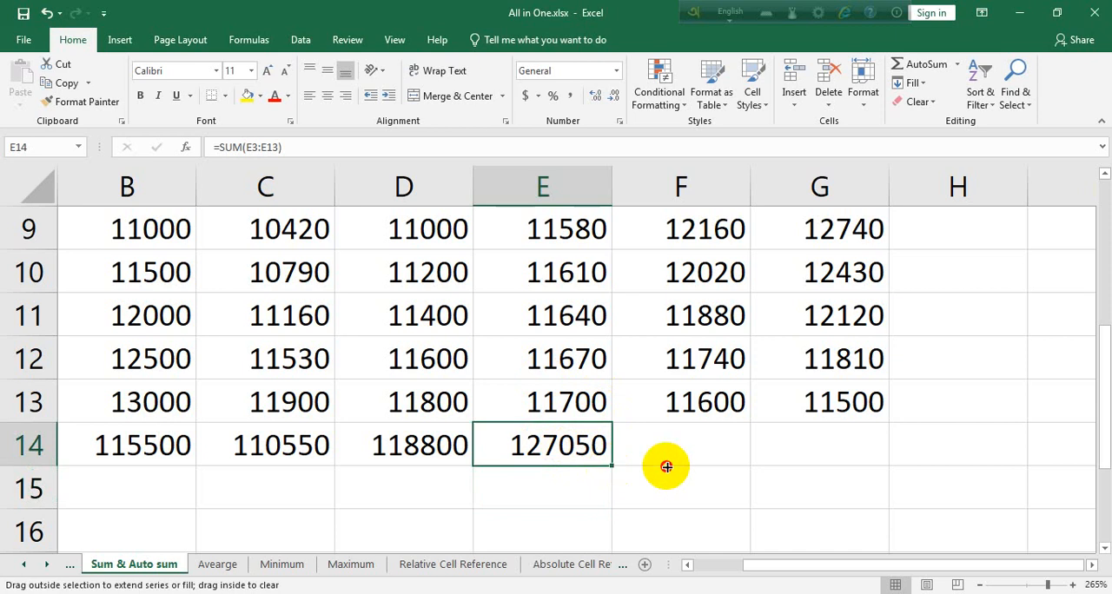
{"action": "left_click_drag", "start_coordinate": [666, 466], "coordinate": [876, 457]}
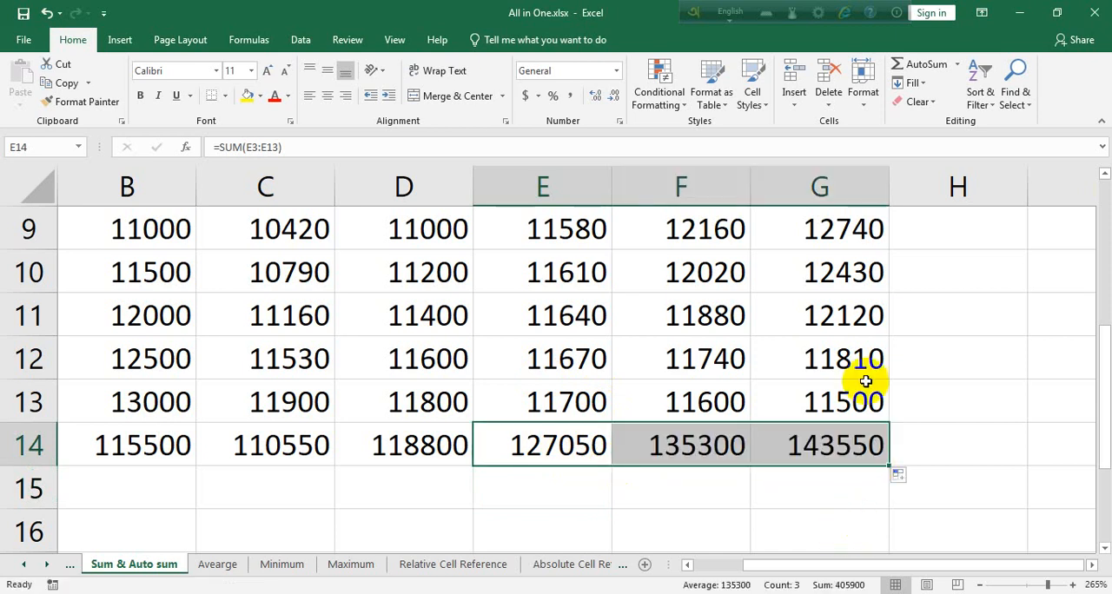
Total the first account manager's months in H3 with AutoSum over B3:G3
{"action": "scroll", "coordinate": [912, 416], "scroll_direction": "down", "scroll_amount": 3, "text": "ctrl"}
{"action": "scroll", "coordinate": [947, 465], "scroll_direction": "up", "scroll_amount": 3}
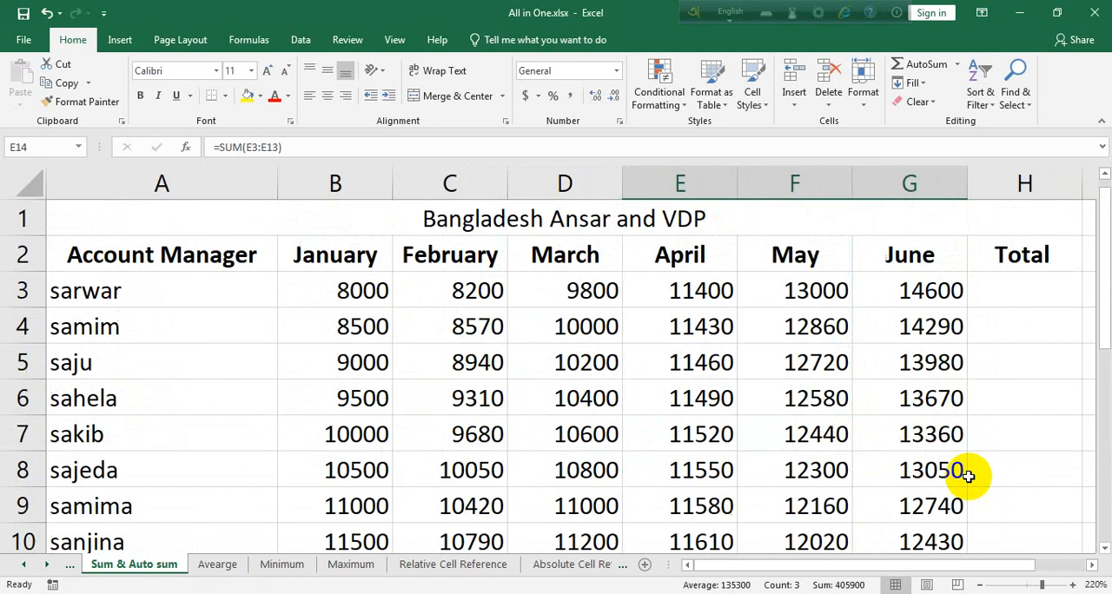
{"action": "left_click", "coordinate": [1026, 291]}
{"action": "left_click_drag", "start_coordinate": [917, 565], "coordinate": [963, 547]}
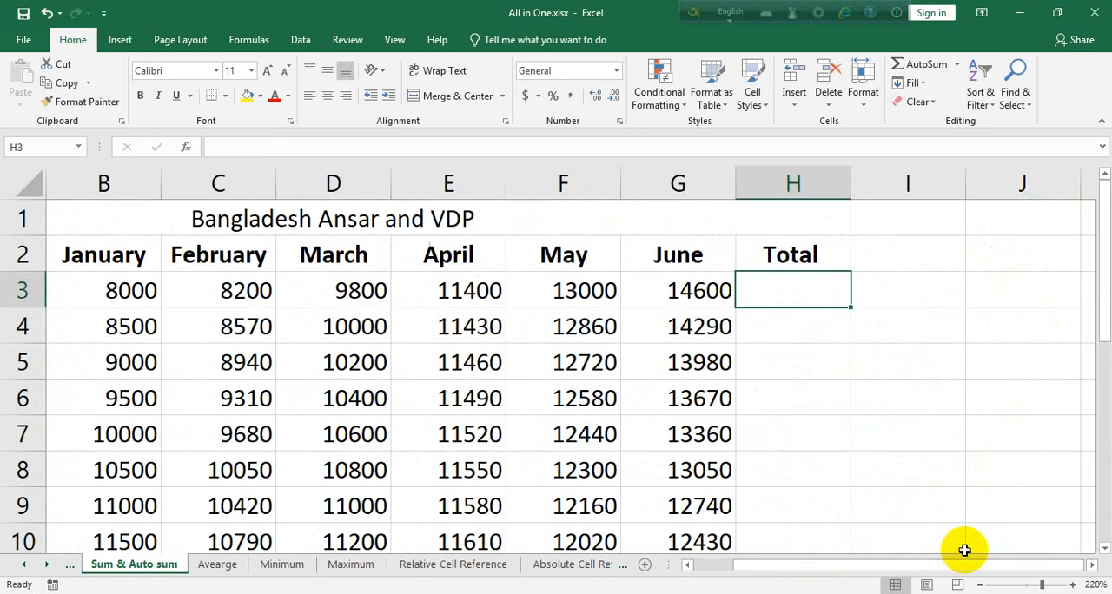
{"action": "left_click", "coordinate": [925, 67]}
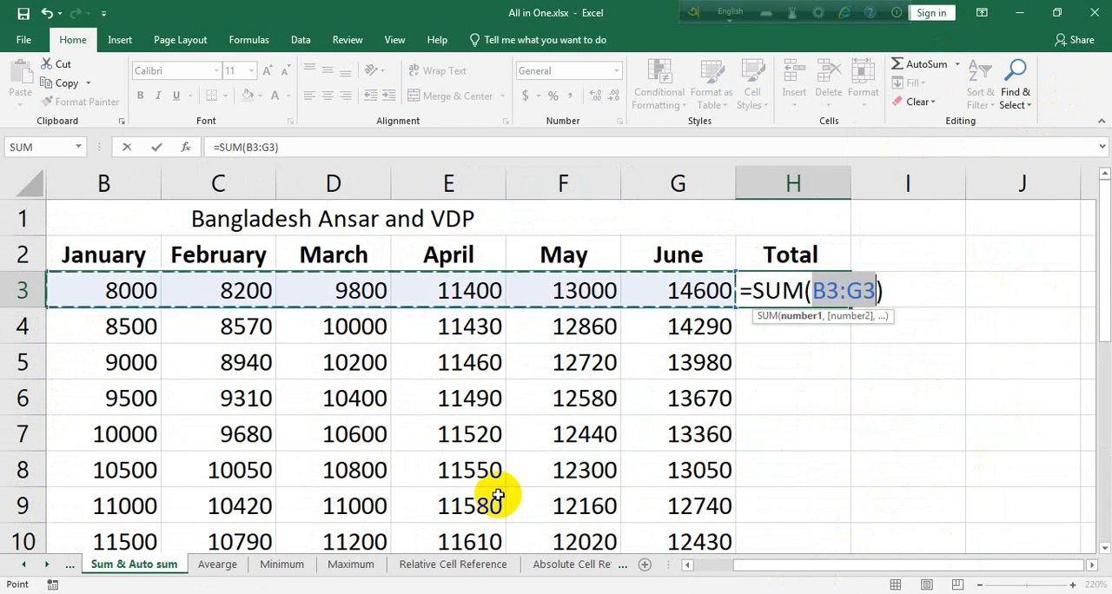
{"action": "key", "text": "Return"}
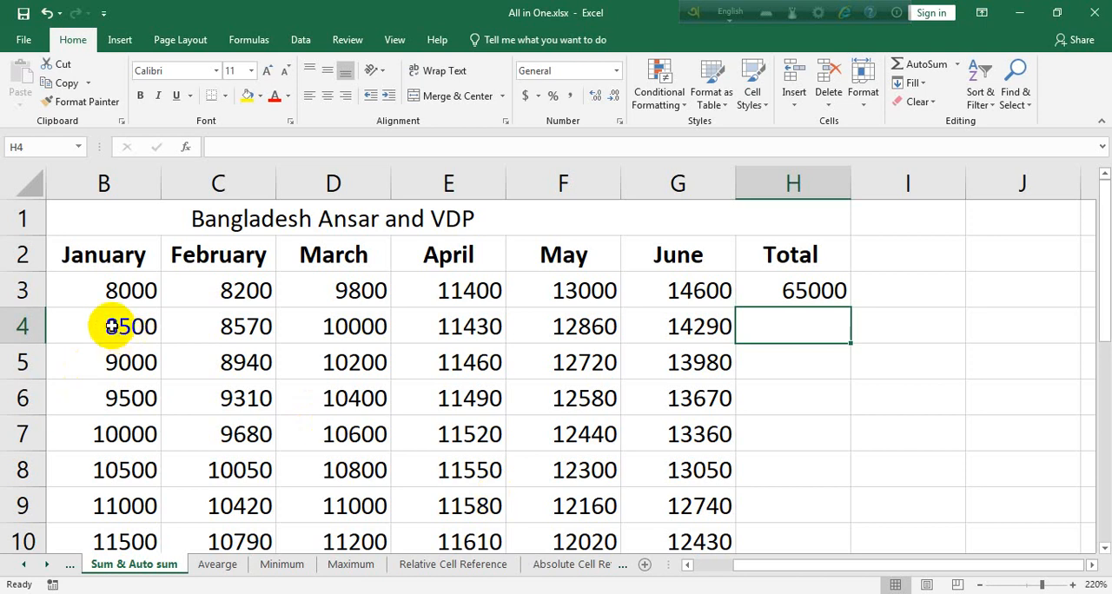
Total row 4 into H4 by applying AutoSum to the selected month values B4:G4
{"action": "left_click_drag", "start_coordinate": [113, 327], "coordinate": [713, 322]}
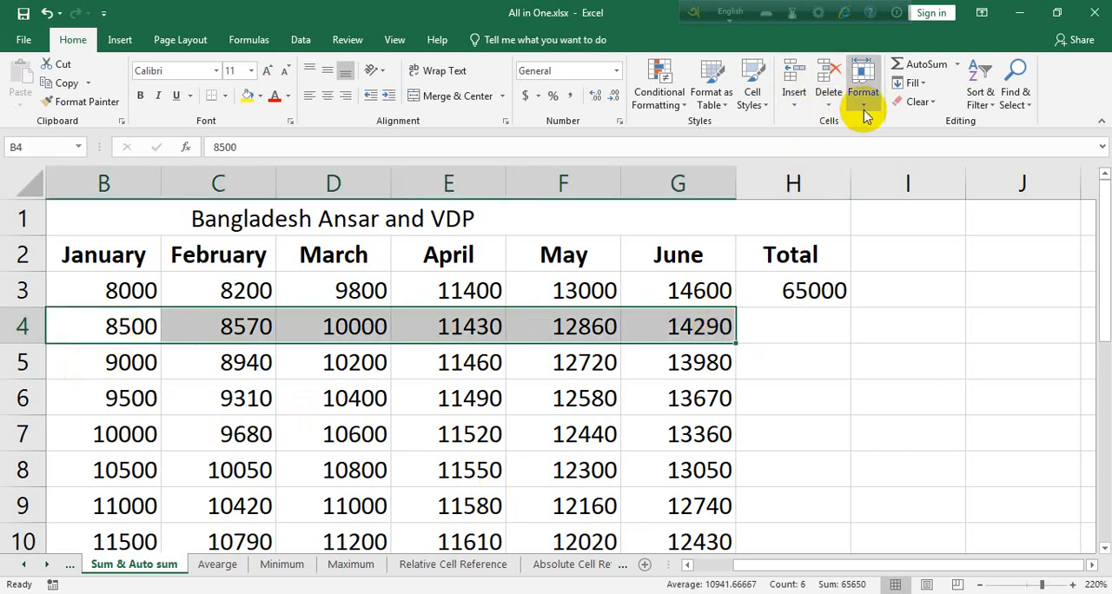
{"action": "left_click", "coordinate": [793, 108]}
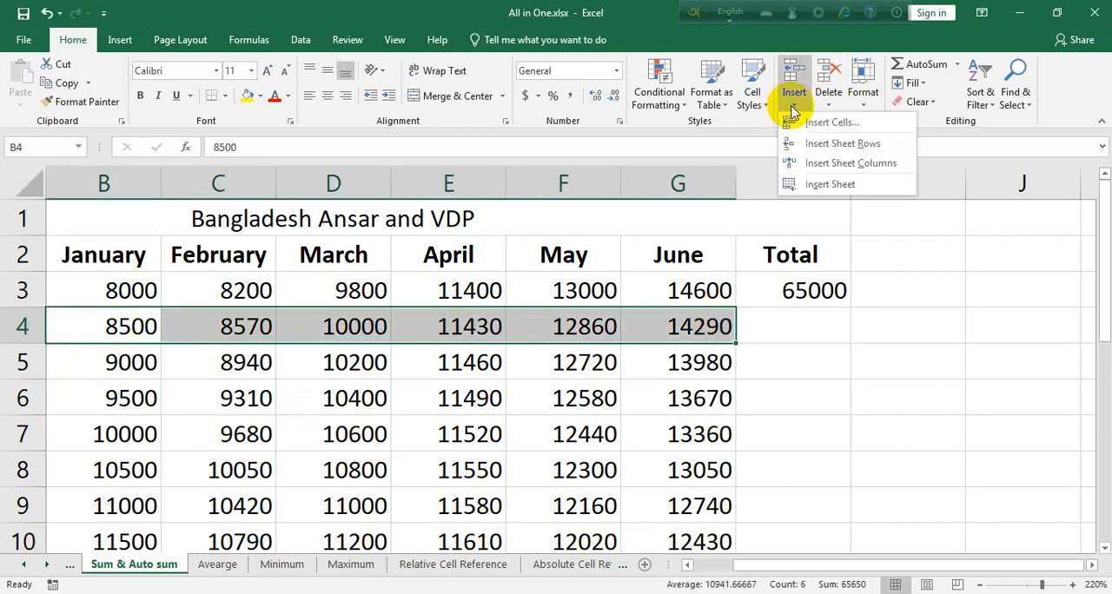
{"action": "left_click", "coordinate": [924, 66]}
{"action": "left_click", "coordinate": [786, 358]}
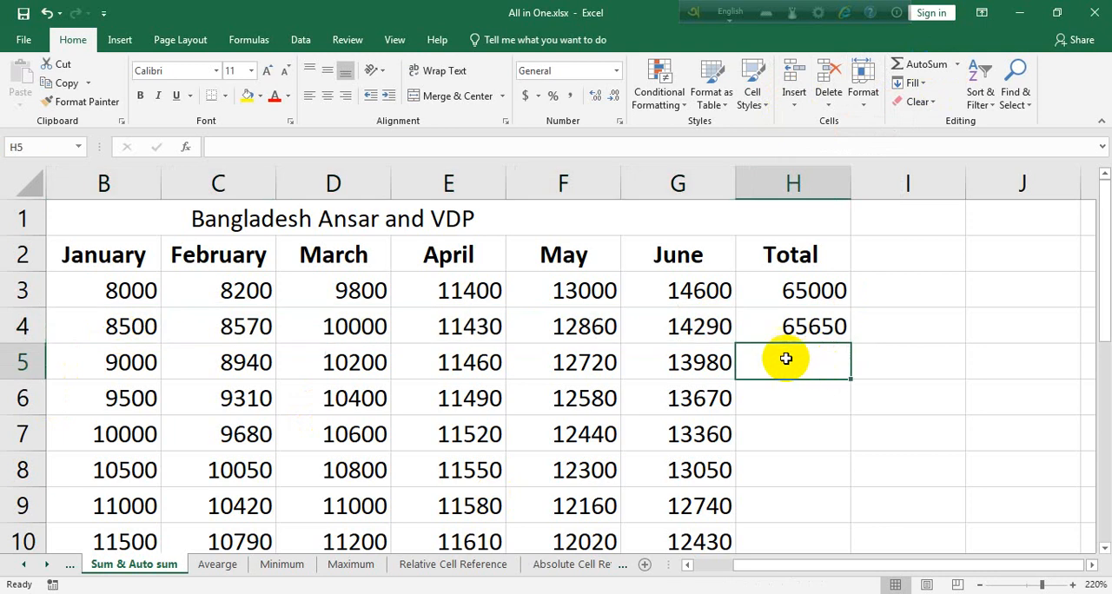
{"action": "left_click", "coordinate": [924, 66]}
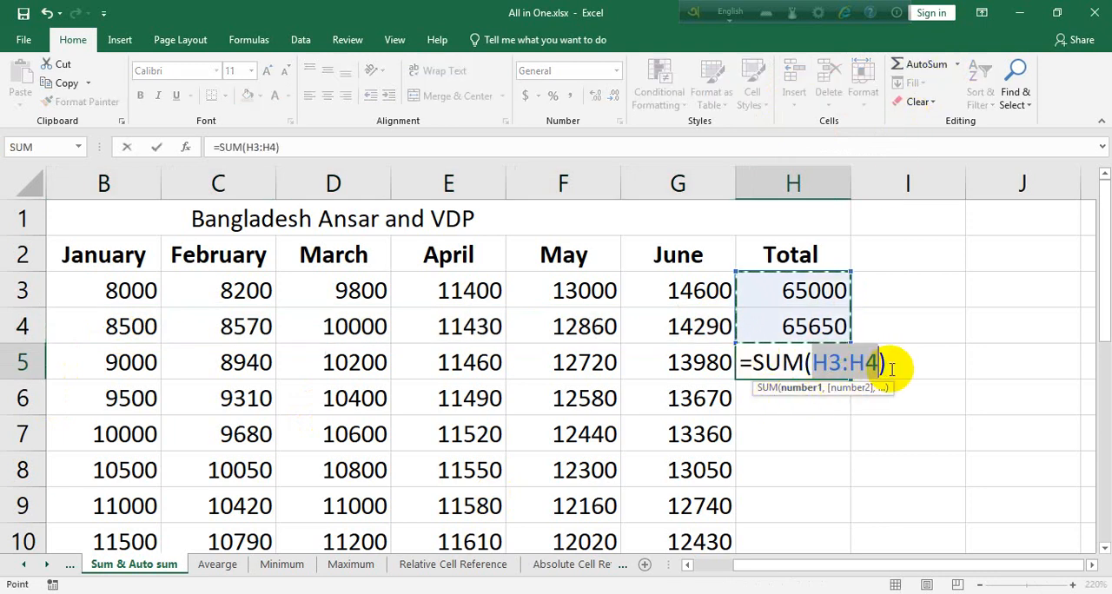
{"action": "key", "text": "BackSpace"}
{"action": "left_click_drag", "start_coordinate": [819, 365], "coordinate": [755, 364]}
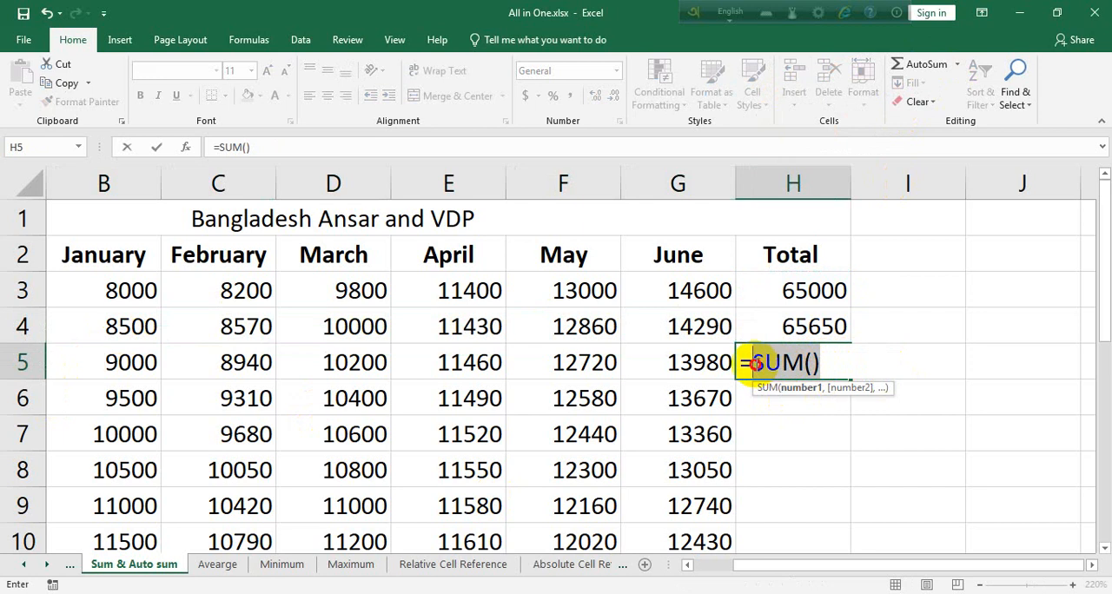
{"action": "key", "text": "Escape"}
Delete the row 4 total in H4
{"action": "left_click", "coordinate": [851, 332]}
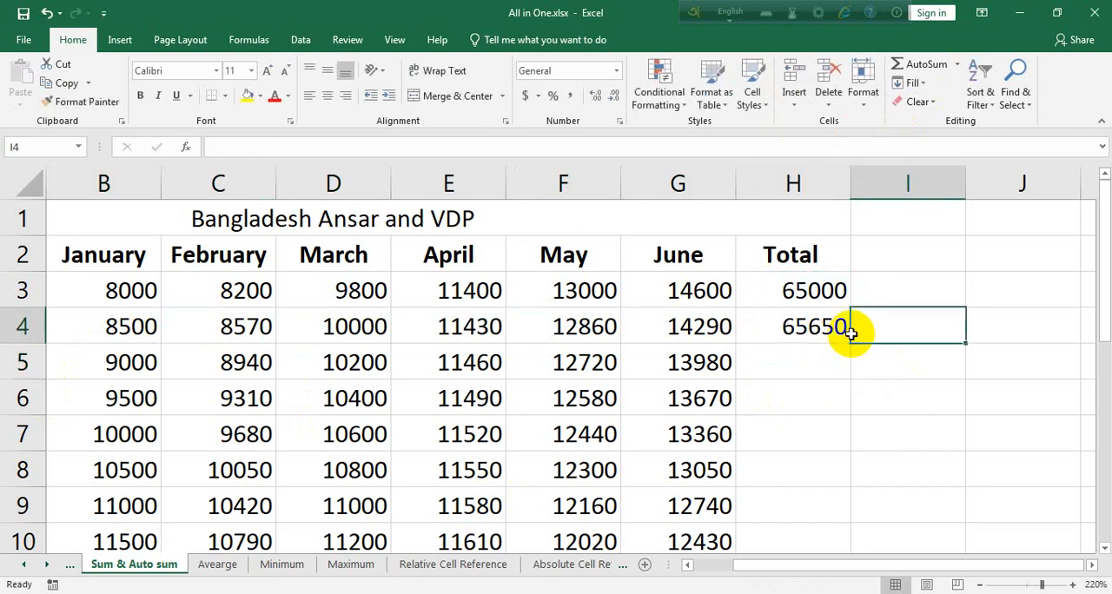
{"action": "left_click", "coordinate": [820, 325]}
{"action": "key", "text": "Delete"}
{"action": "left_click", "coordinate": [799, 362]}
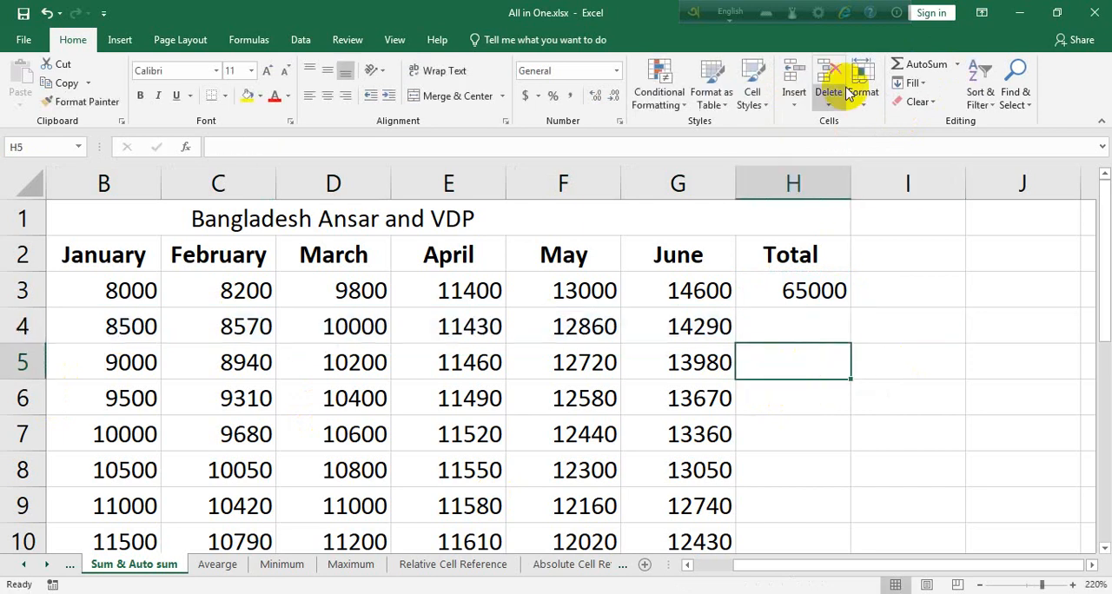
{"action": "left_click", "coordinate": [926, 67]}
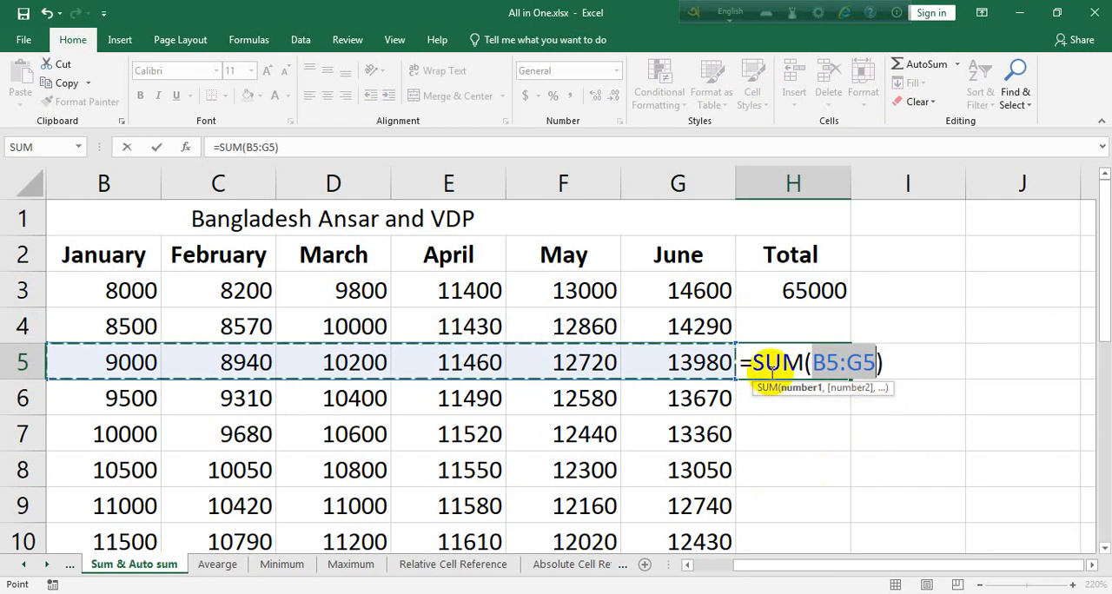
{"action": "left_click", "coordinate": [881, 423]}
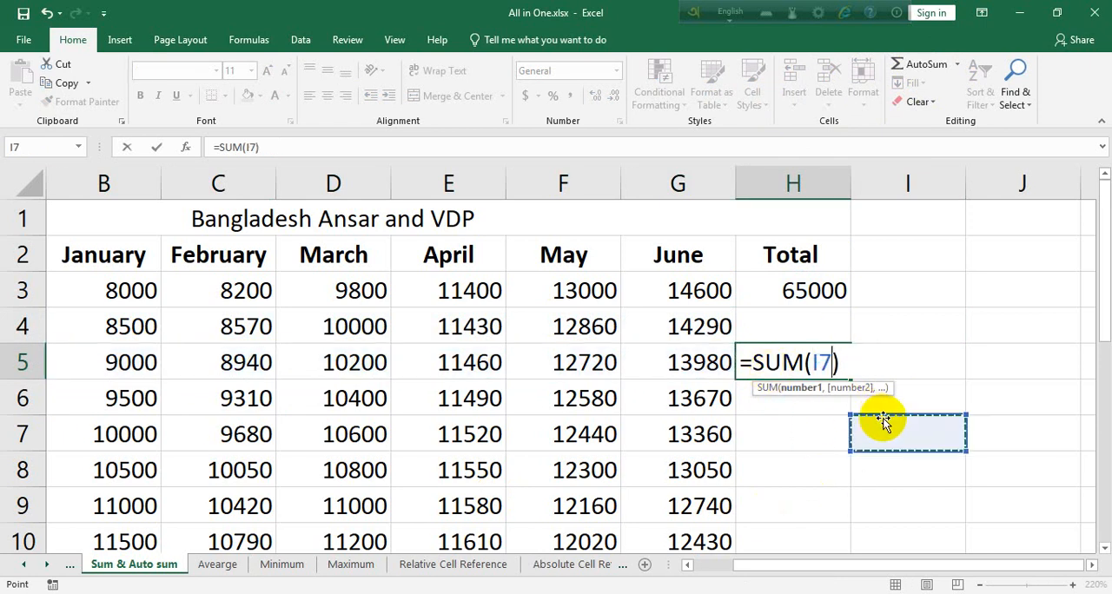
{"action": "left_click", "coordinate": [862, 384]}
{"action": "key", "text": "Right"}
{"action": "key", "text": "Right"}
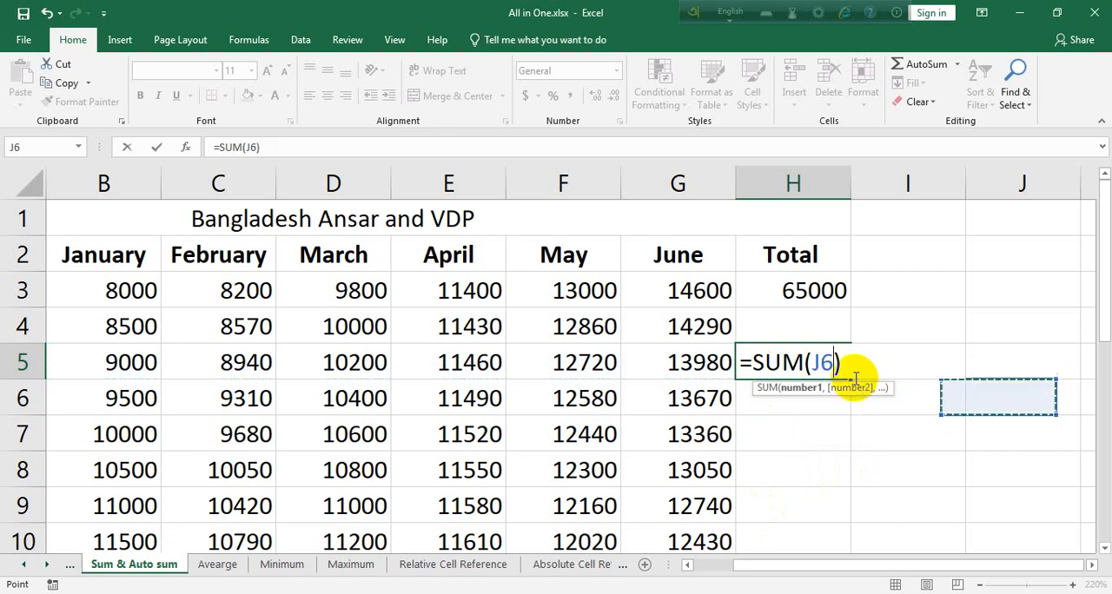
{"action": "left_click_drag", "start_coordinate": [731, 365], "coordinate": [598, 365]}
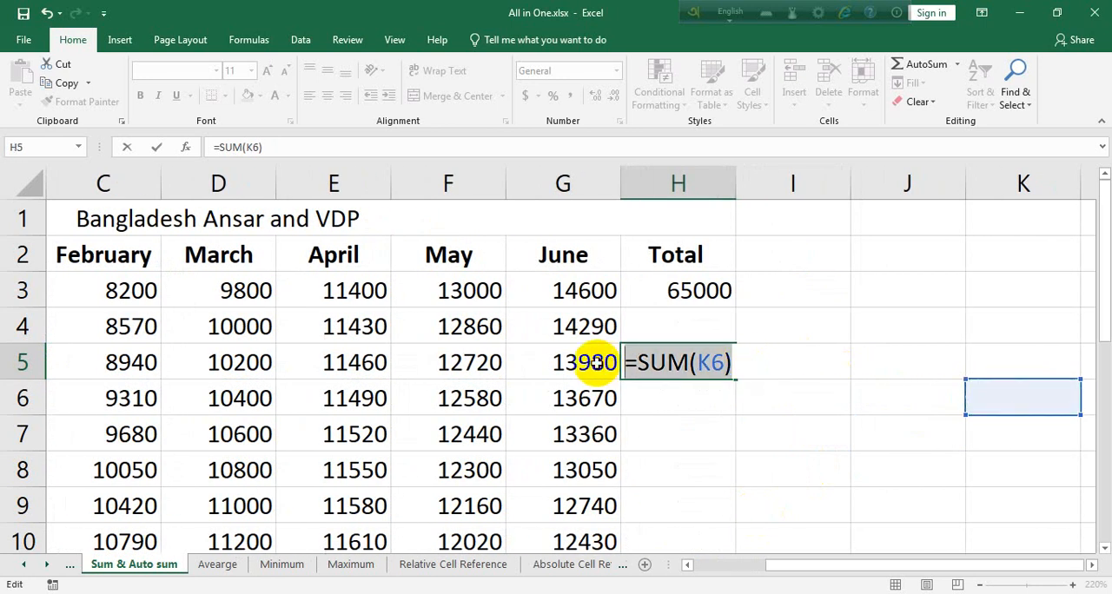
{"action": "key", "text": "BackSpace"}
{"action": "left_click", "coordinate": [762, 397]}
Fill the total formula from H3 down to H14 and delete the total in H14
{"action": "left_click", "coordinate": [713, 290]}
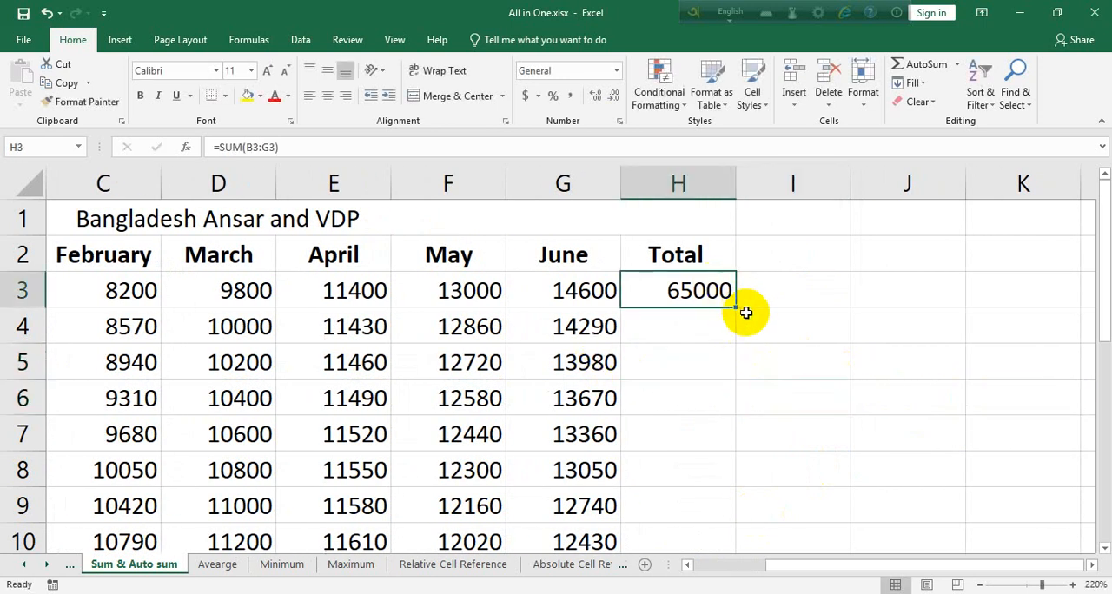
{"action": "left_click_drag", "start_coordinate": [738, 308], "coordinate": [727, 494]}
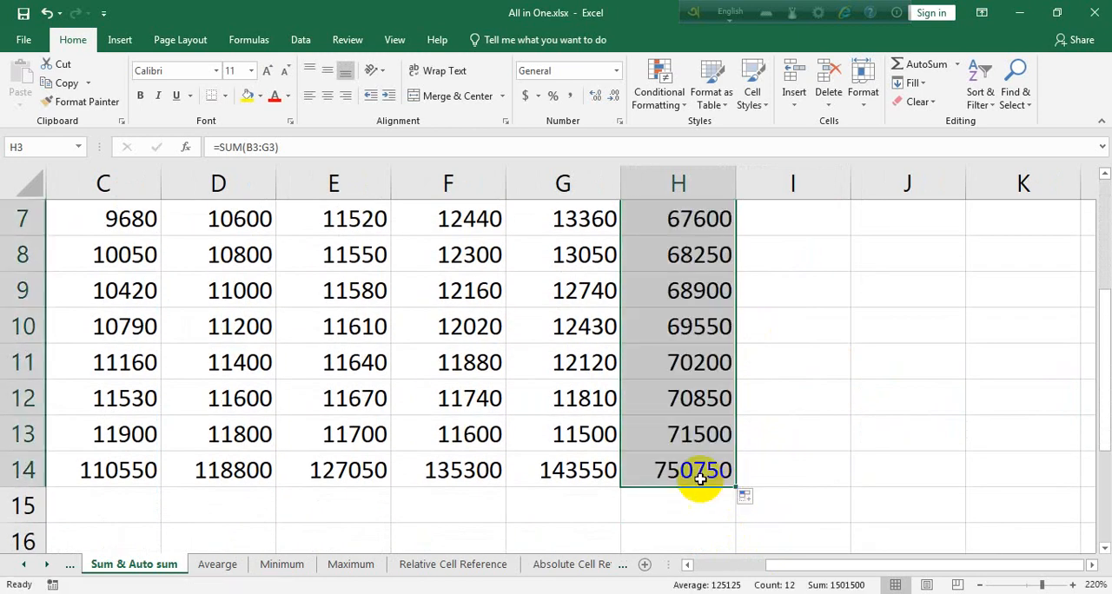
{"action": "left_click", "coordinate": [695, 476]}
{"action": "key", "text": "Delete"}
Fill the row total formula from H3 down the Total column, ending at H13
{"action": "scroll", "coordinate": [730, 452], "scroll_direction": "up", "scroll_amount": 2}
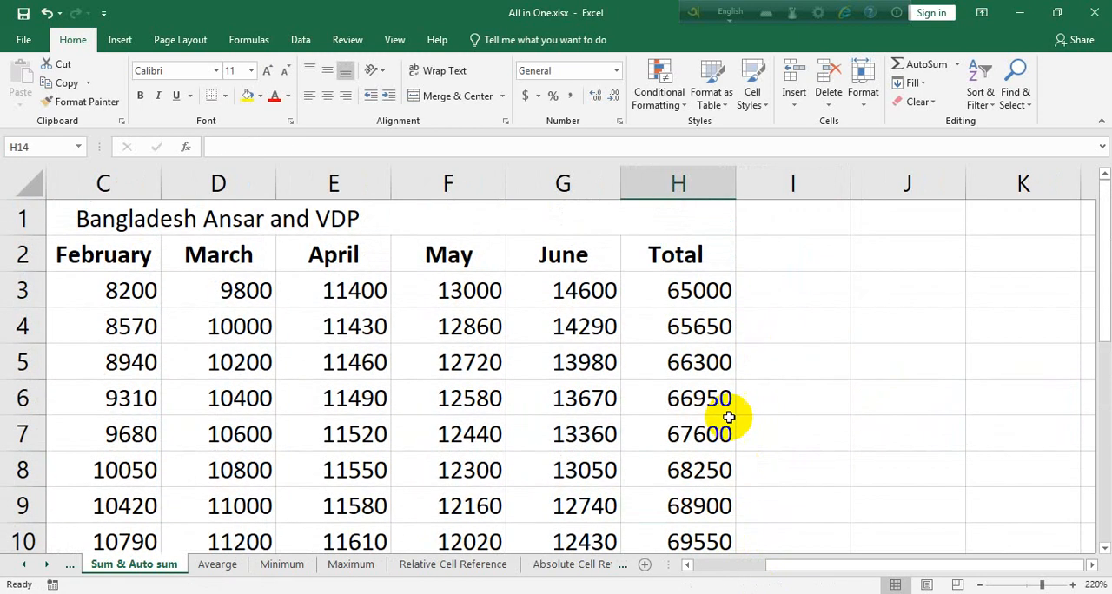
{"action": "left_click", "coordinate": [711, 295]}
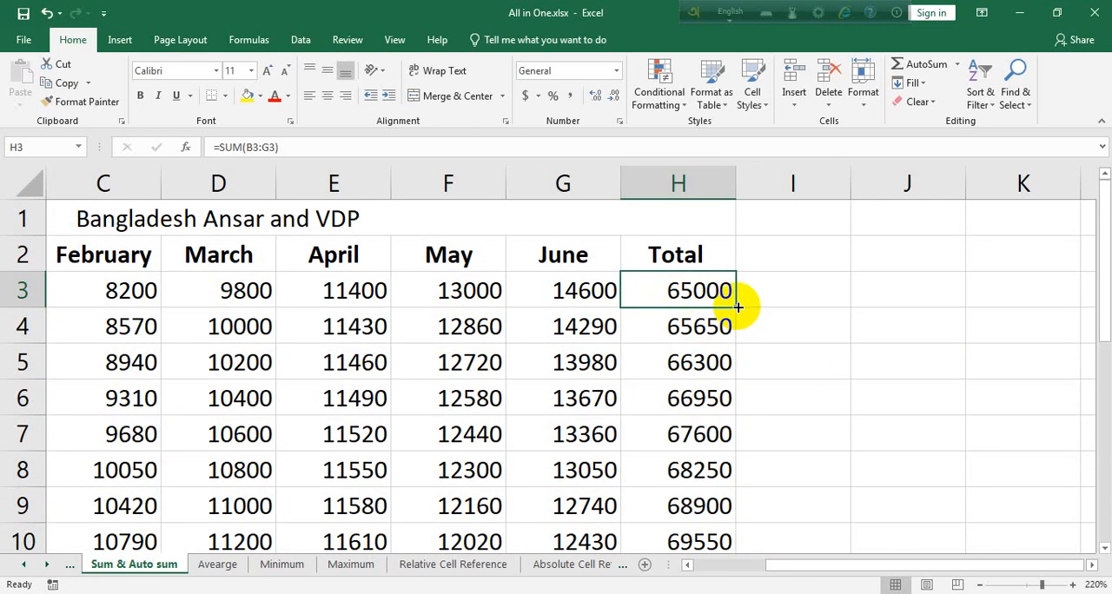
{"action": "left_click_drag", "start_coordinate": [737, 307], "coordinate": [733, 447]}
{"action": "left_click", "coordinate": [702, 433]}
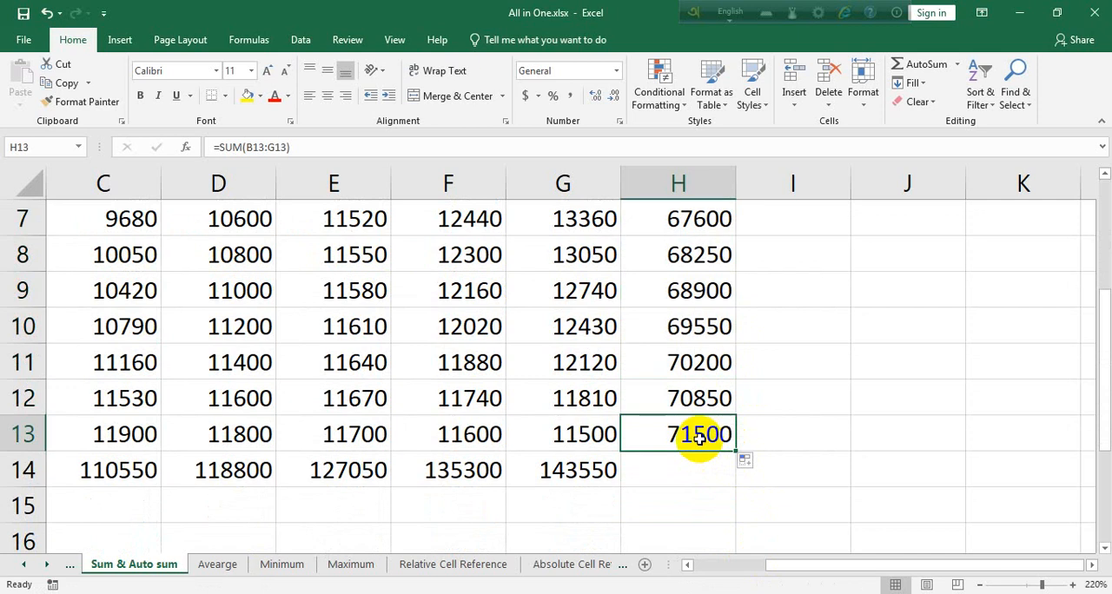
Check which cells the row total formula in H13 adds up and leave it as it is
{"action": "left_click_drag", "start_coordinate": [777, 564], "coordinate": [715, 566]}
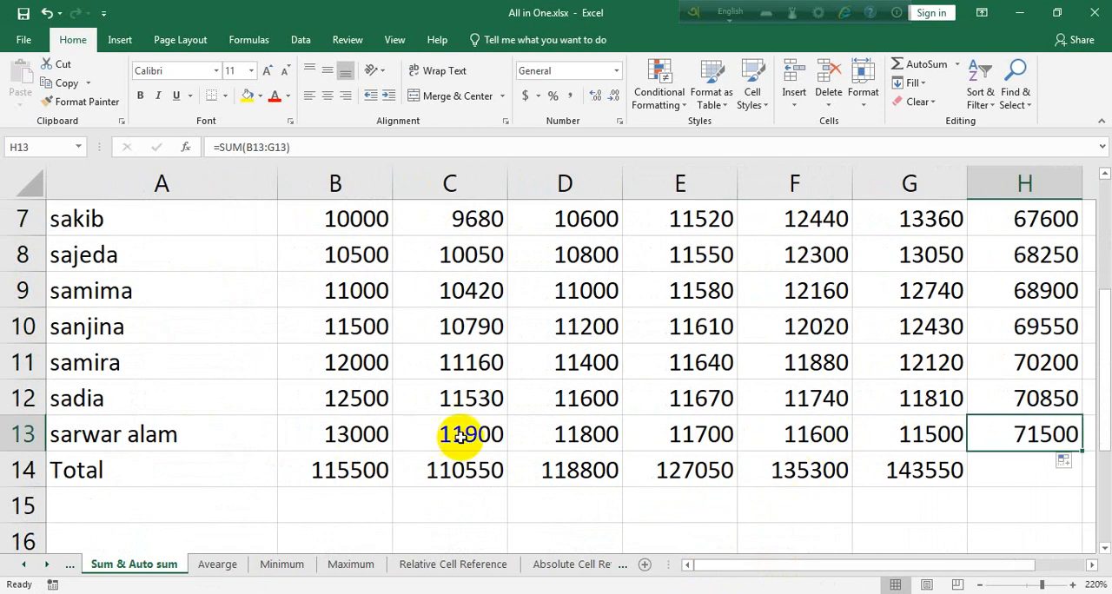
{"action": "double_click", "coordinate": [1026, 439]}
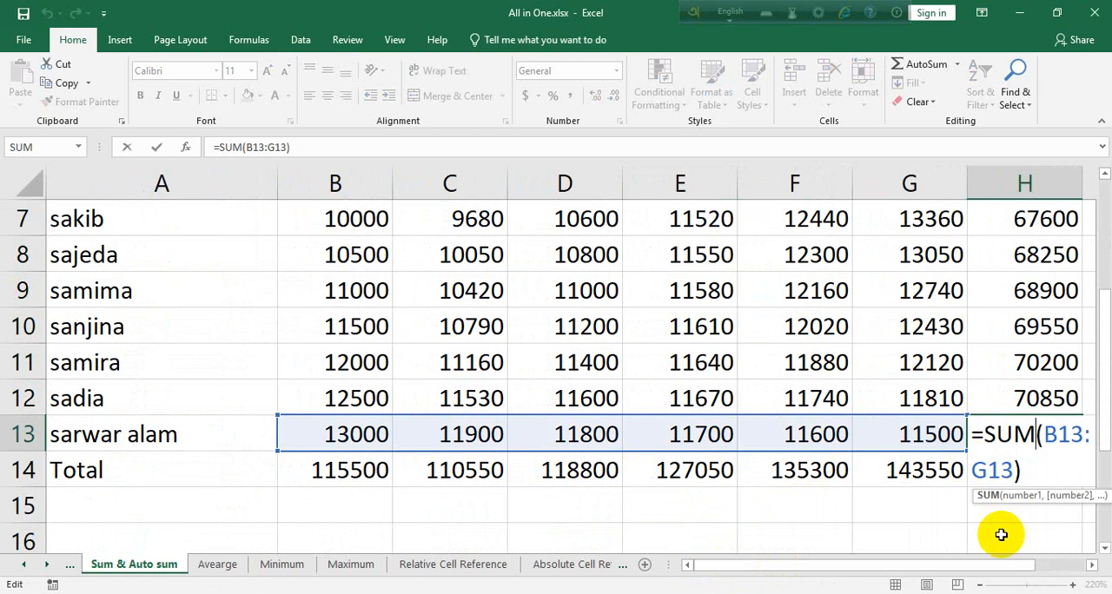
{"action": "key", "text": "Return"}
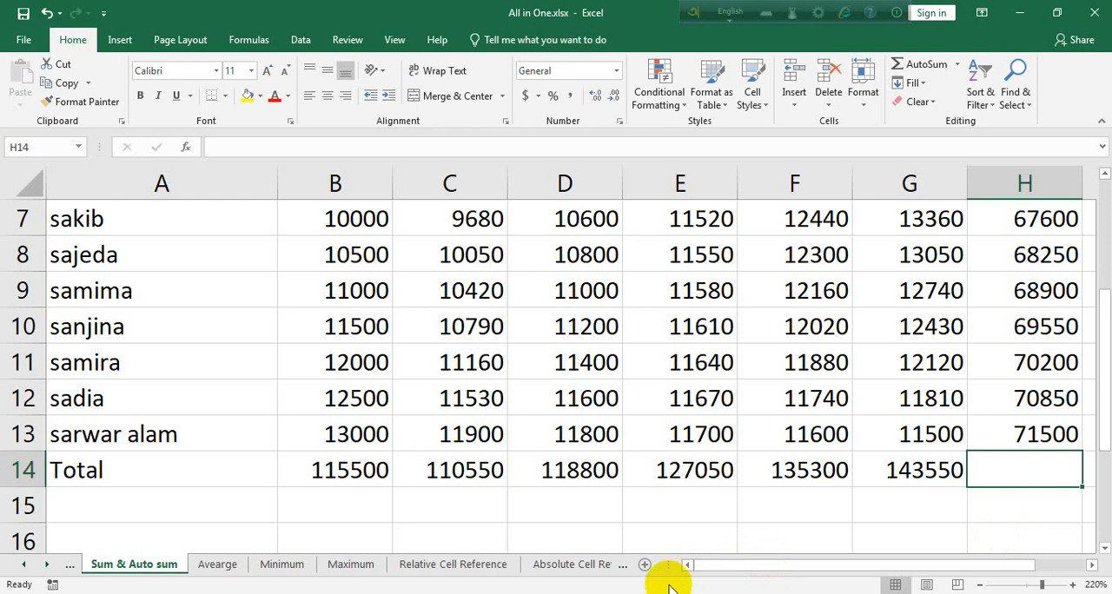
Delete the monthly totals in B14:G14
{"action": "scroll", "coordinate": [670, 472], "scroll_direction": "down", "scroll_amount": 4, "text": "ctrl"}
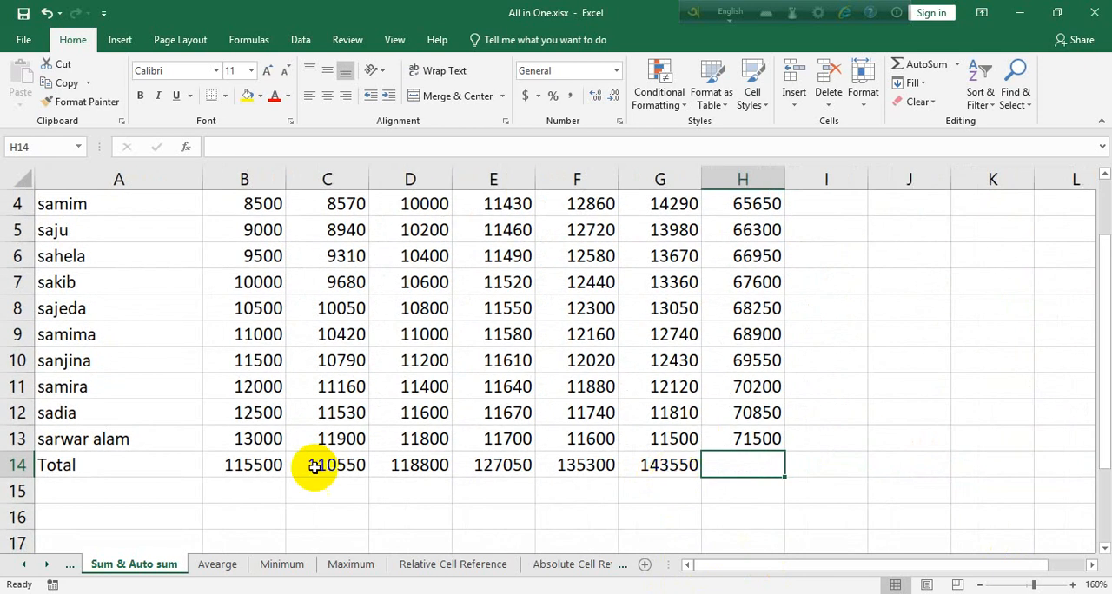
{"action": "left_click_drag", "start_coordinate": [236, 465], "coordinate": [678, 464]}
{"action": "key", "text": "Delete"}
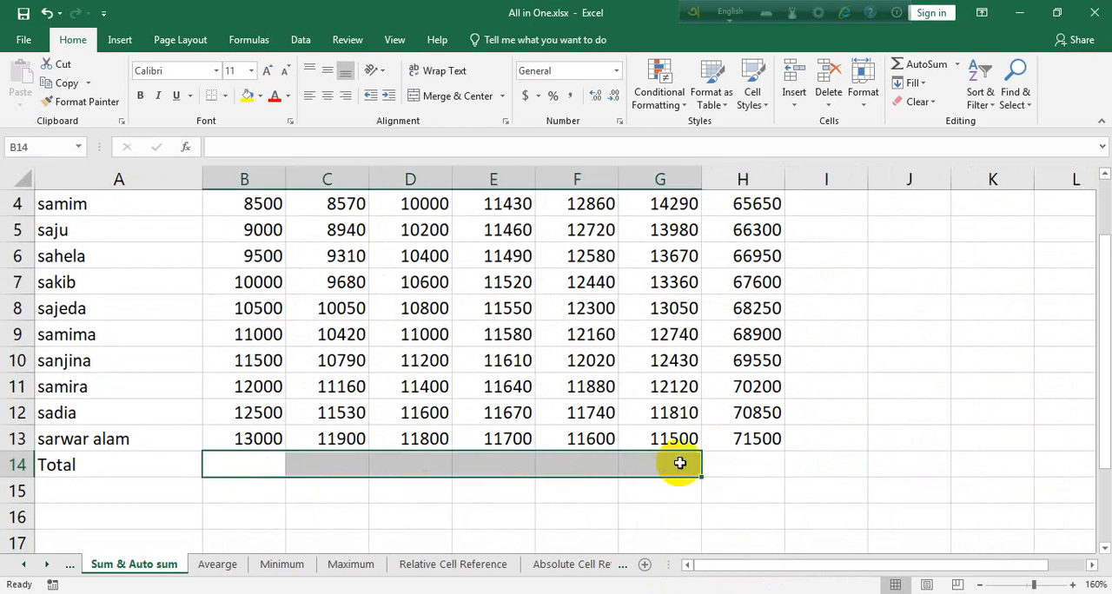
{"action": "left_click", "coordinate": [236, 466]}
{"action": "type", "text": "="}
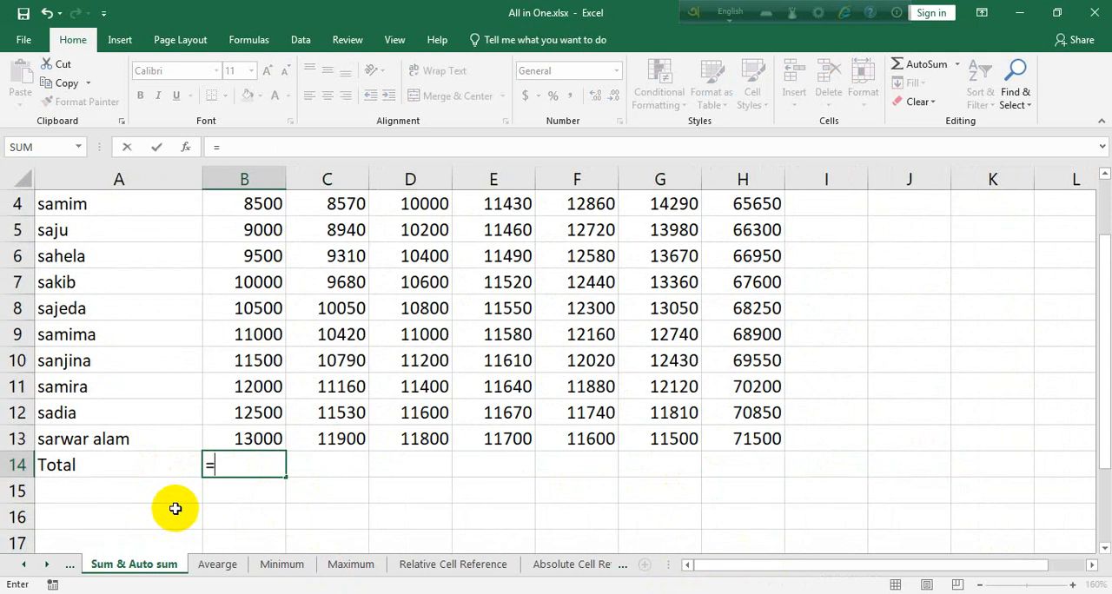
{"action": "left_click", "coordinate": [926, 69]}
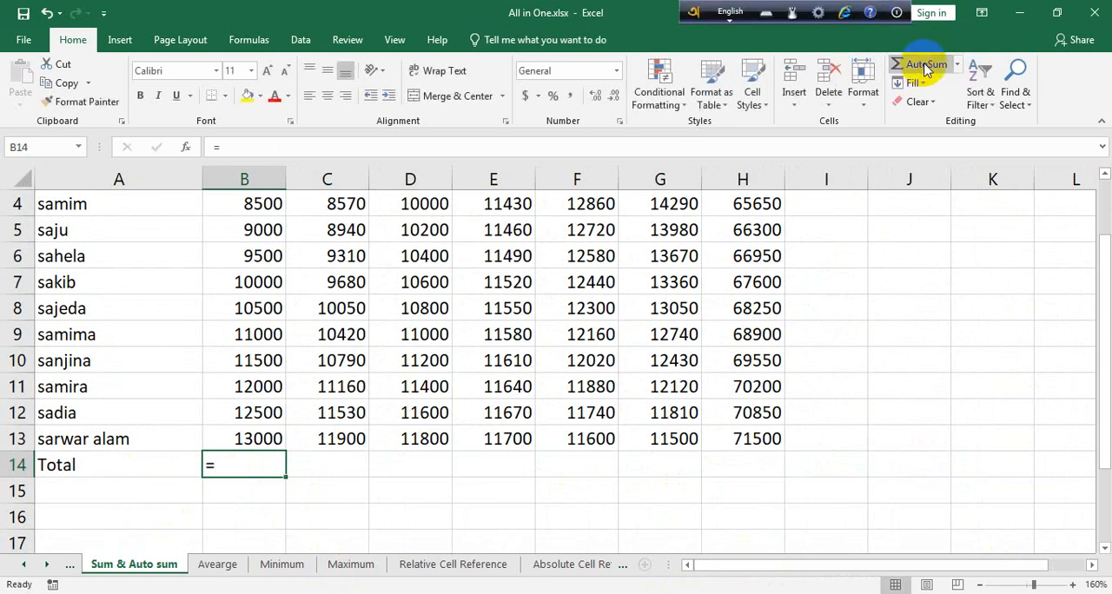
{"action": "double_click", "coordinate": [242, 468]}
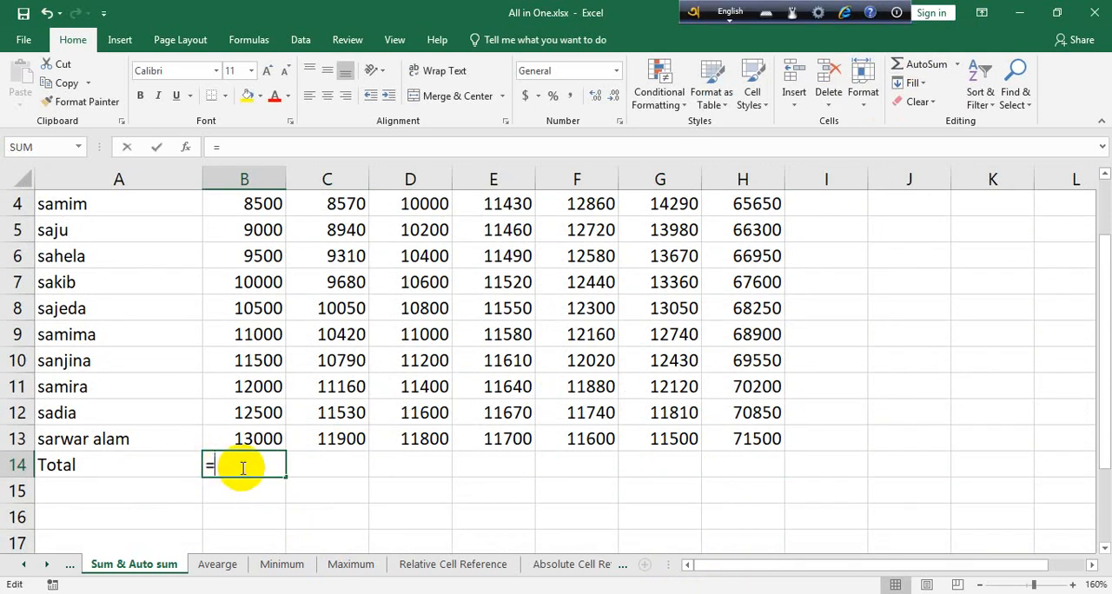
{"action": "key", "text": "BackSpace"}
{"action": "left_click", "coordinate": [399, 514]}
Total the January column in B14 with AutoSum over B3:B13
{"action": "left_click", "coordinate": [256, 460]}
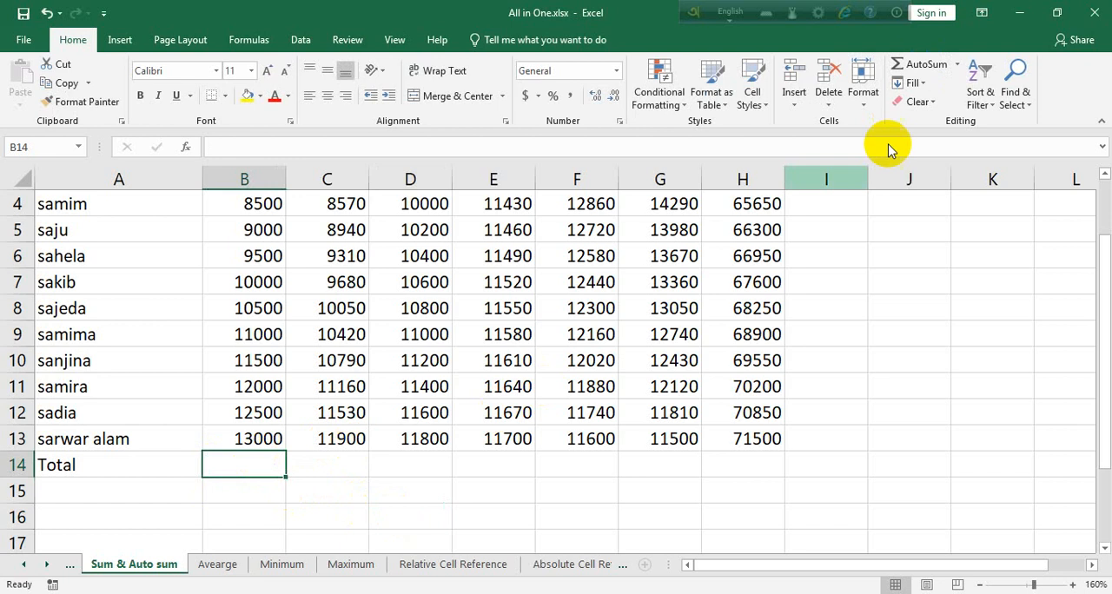
{"action": "left_click", "coordinate": [925, 65]}
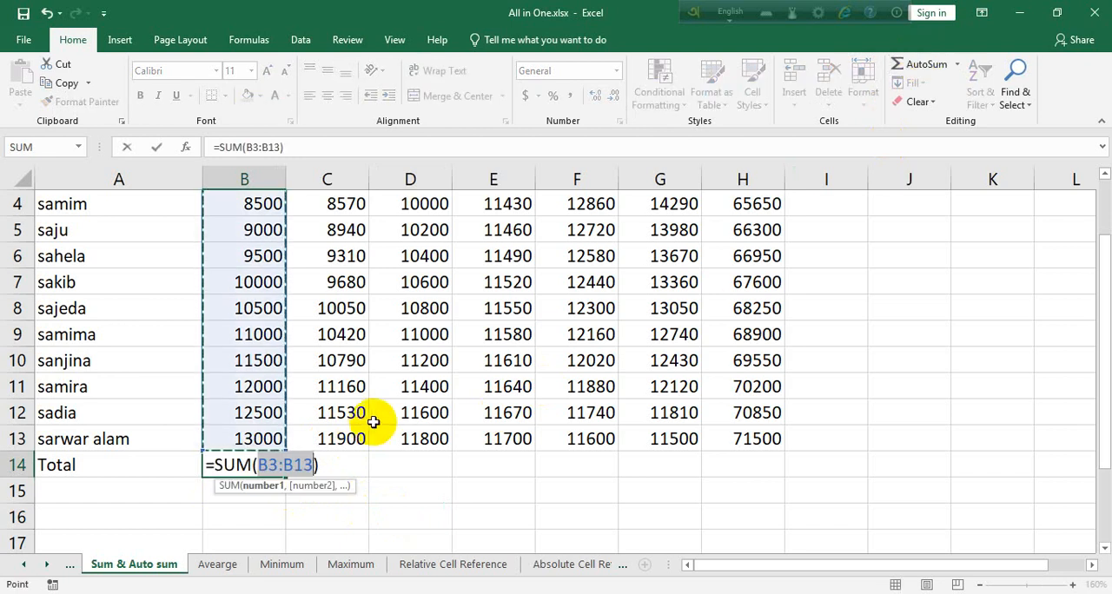
{"action": "key", "text": "Return"}
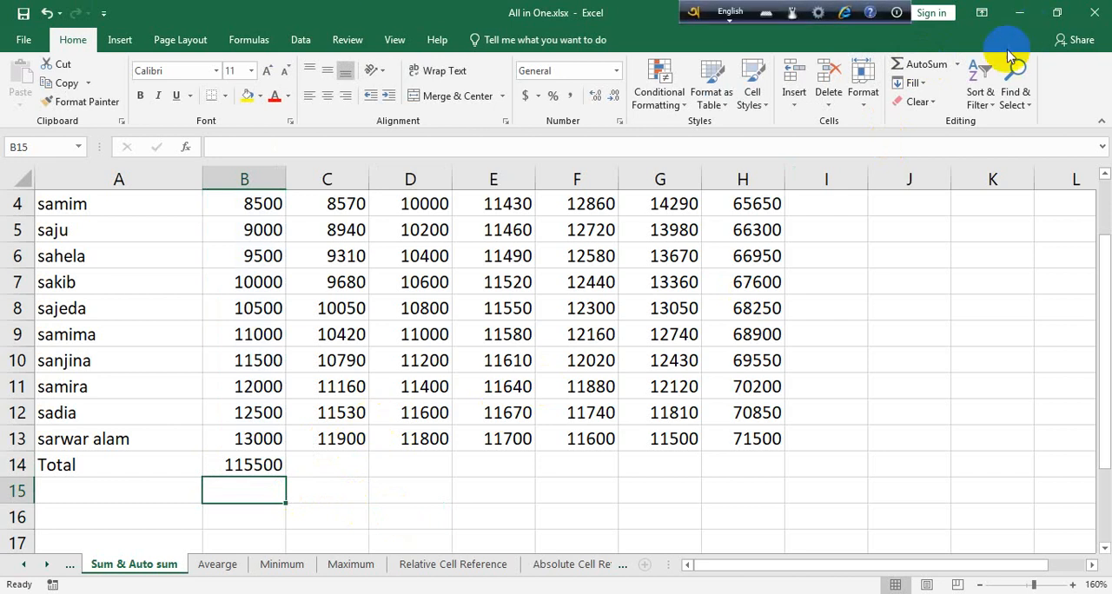
Look at the functions AutoSum offers and check which cells the January total formula in B14 adds up
{"action": "left_click", "coordinate": [972, 69]}
{"action": "left_click", "coordinate": [957, 65]}
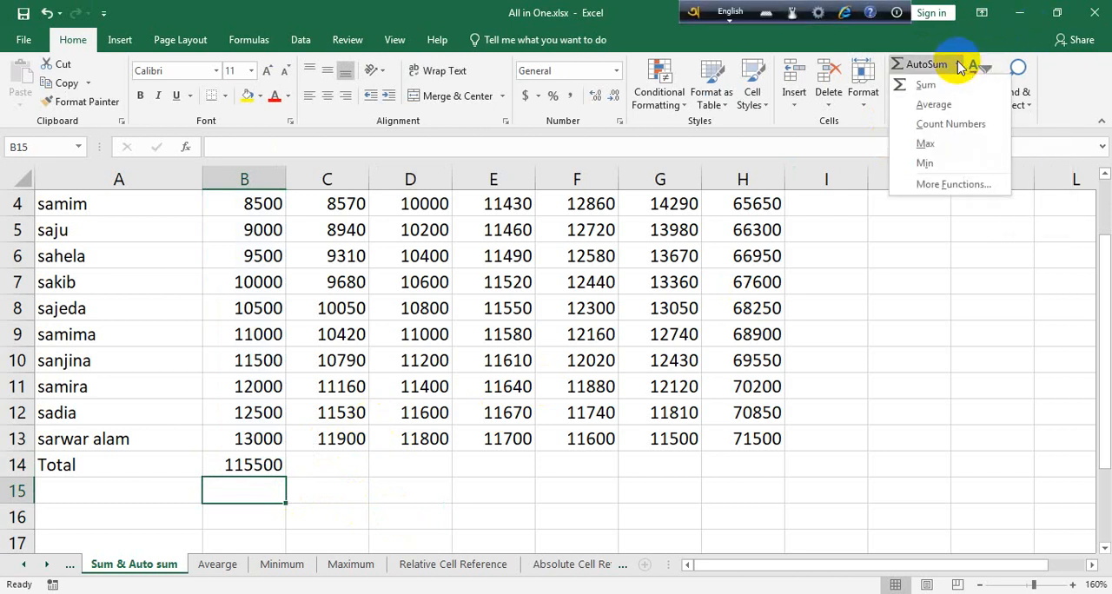
{"action": "scroll", "coordinate": [1104, 186], "scroll_direction": "up", "scroll_amount": 1}
{"action": "scroll", "coordinate": [335, 448], "scroll_direction": "down", "scroll_amount": 3}
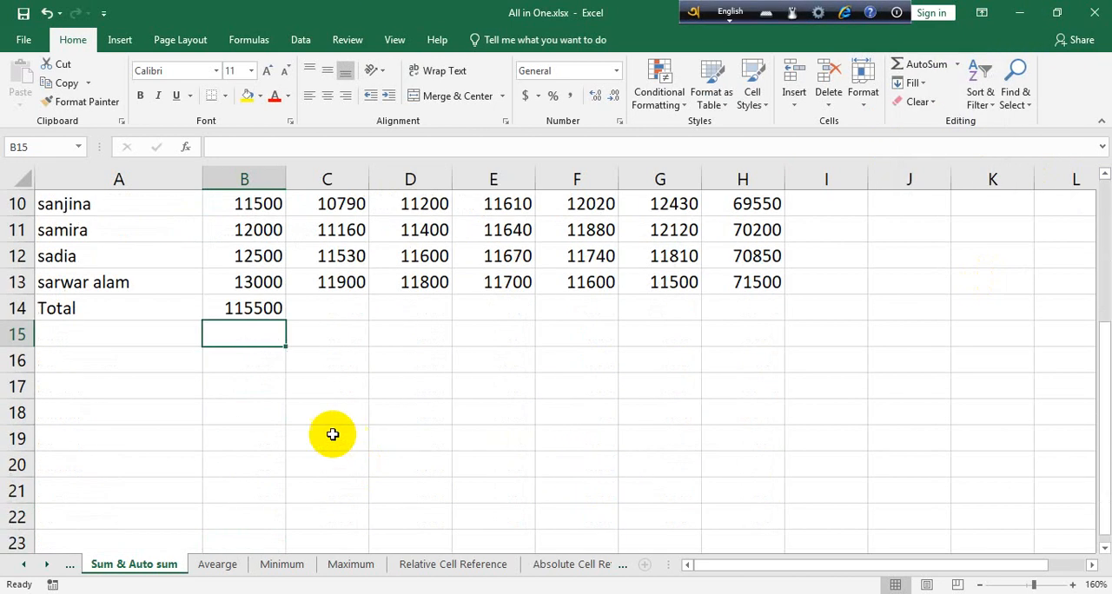
{"action": "double_click", "coordinate": [258, 309]}
{"action": "left_click_drag", "start_coordinate": [258, 309], "coordinate": [313, 310]}
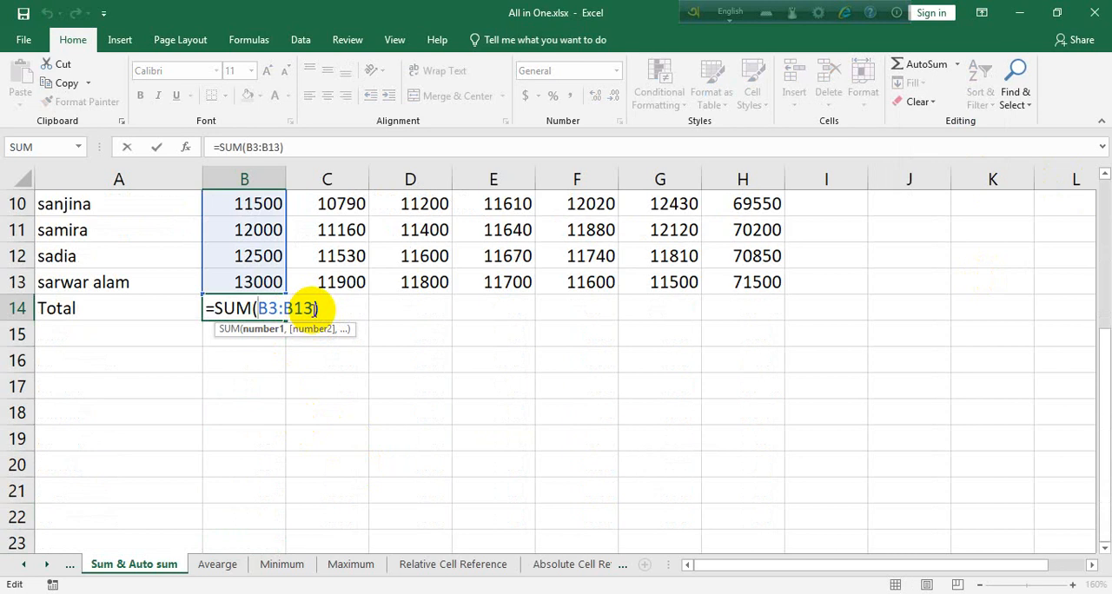
{"action": "key", "text": "Return"}
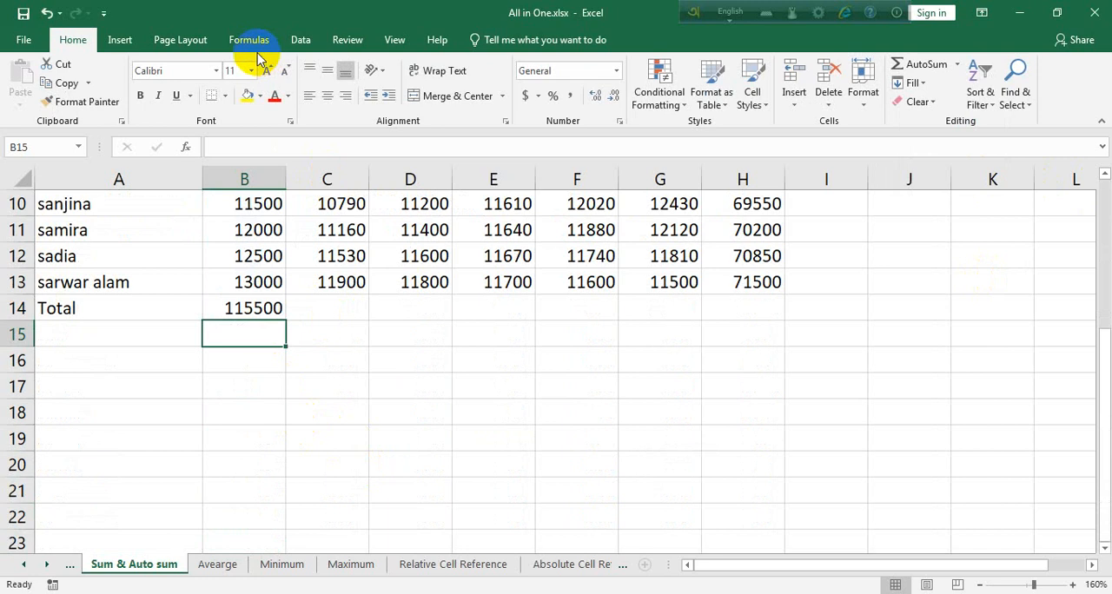
Look through the function library lists for AutoSum, Recently Used, Financial, Logical and Text functions
{"action": "left_click", "coordinate": [249, 40]}
{"action": "left_click", "coordinate": [74, 100]}
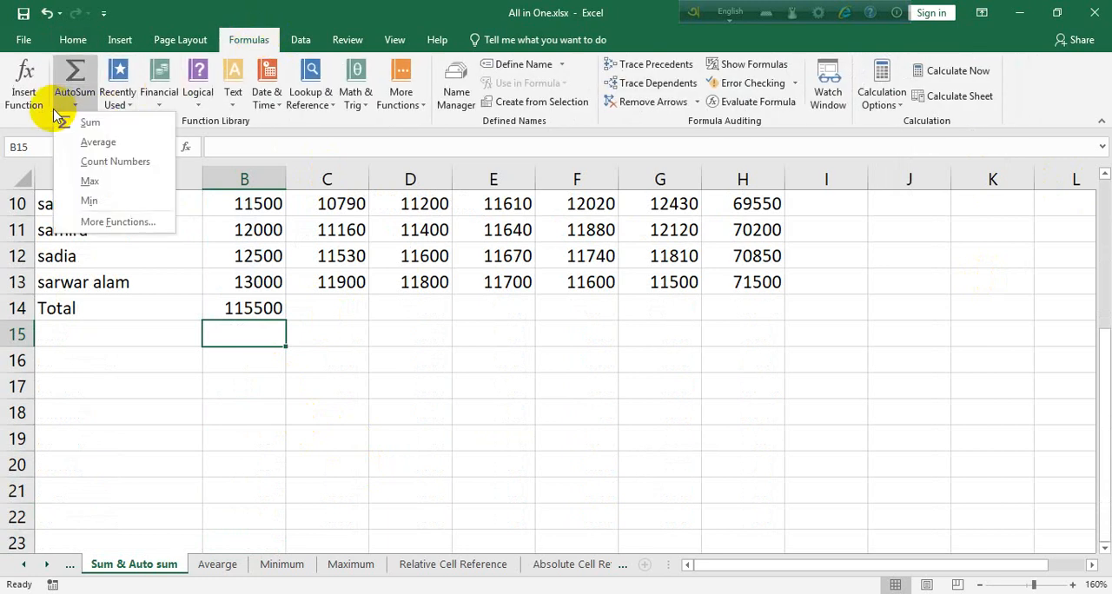
{"action": "left_click", "coordinate": [122, 103]}
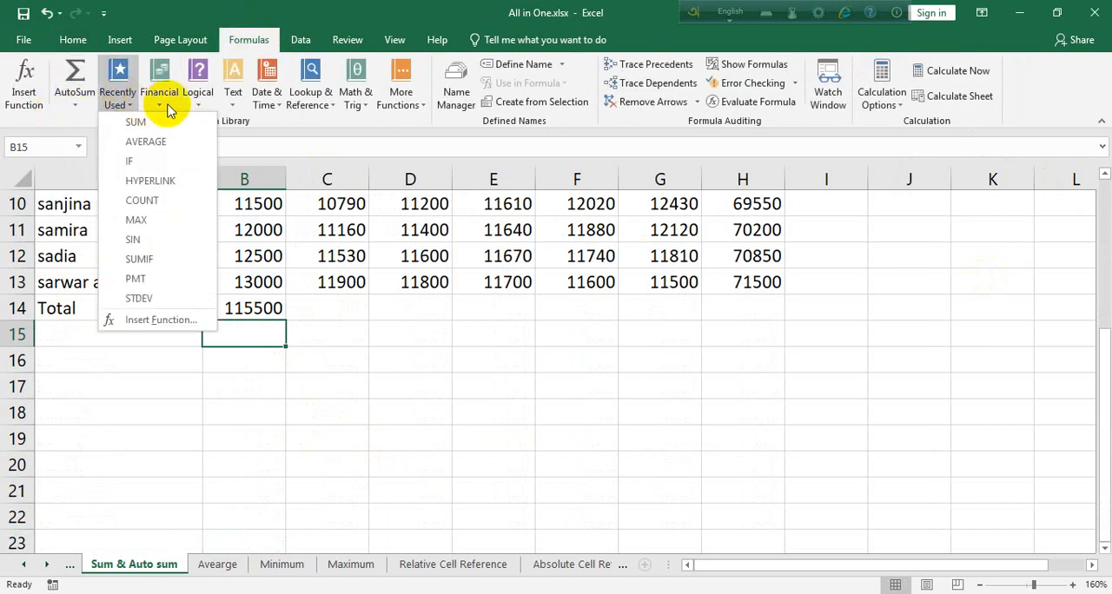
{"action": "left_click", "coordinate": [164, 102]}
{"action": "left_click", "coordinate": [198, 102]}
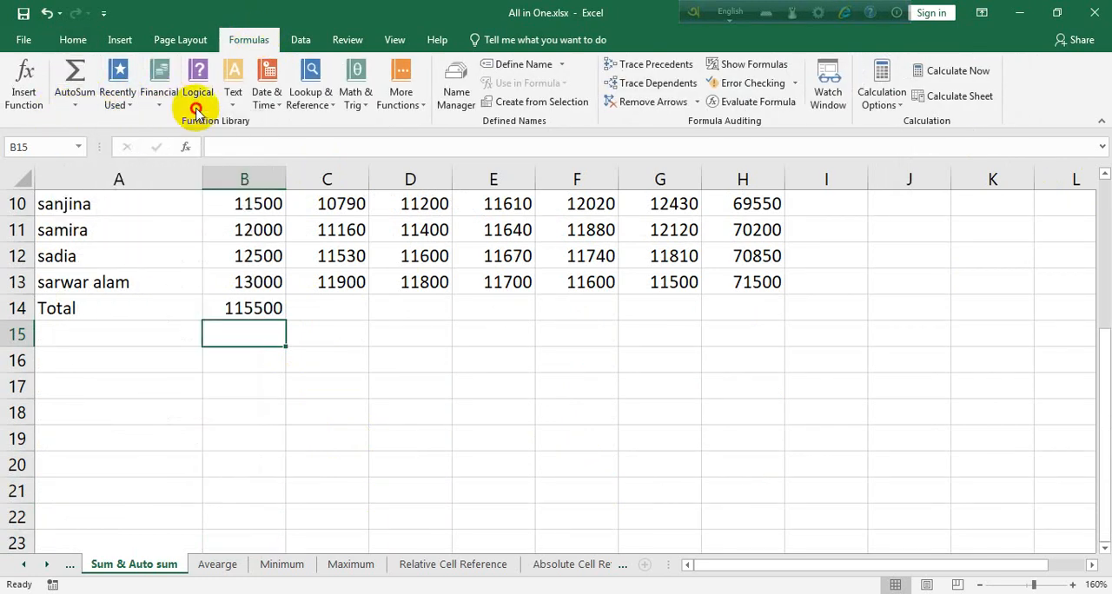
{"action": "left_click", "coordinate": [233, 102]}
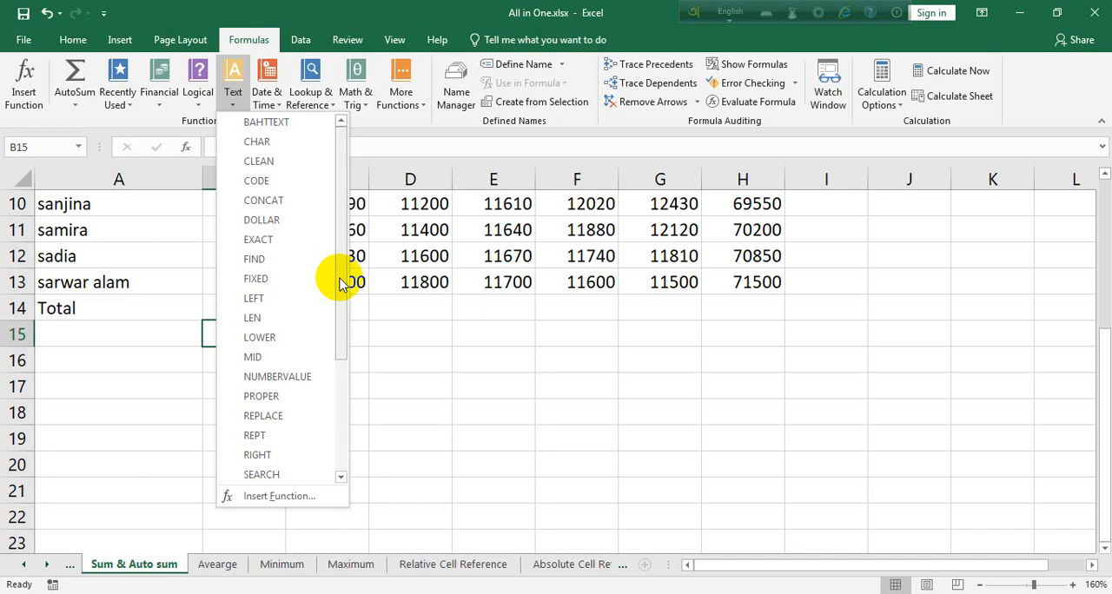
{"action": "left_click", "coordinate": [516, 434]}
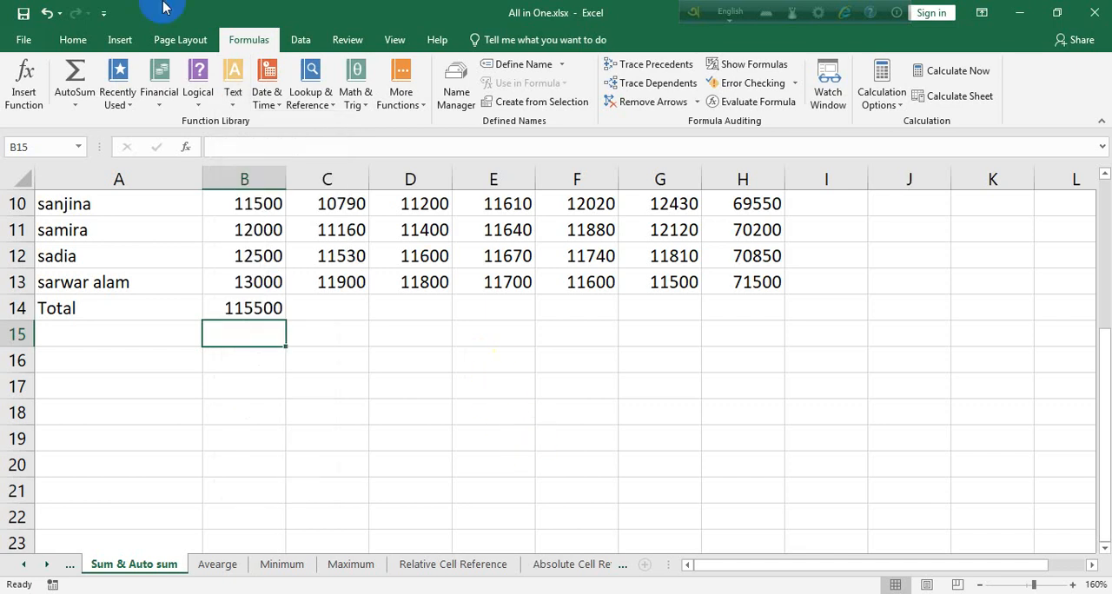
Make the merged title "Bangladesh Ansar and VDP" in row 1 bold and enlarge it to 20 pt
{"action": "left_click", "coordinate": [79, 40]}
{"action": "left_click", "coordinate": [126, 46]}
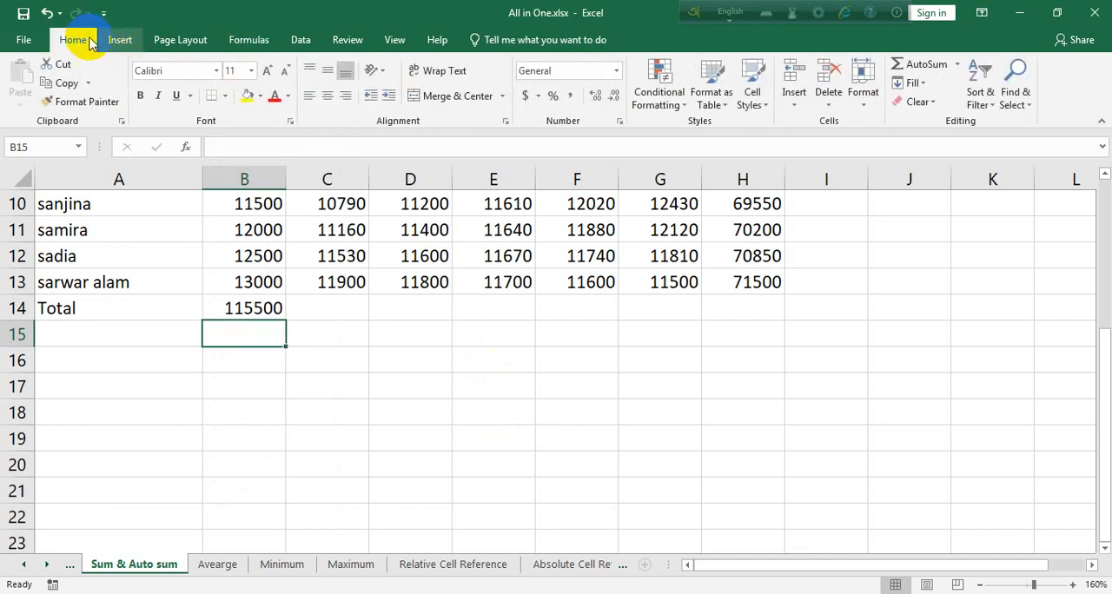
{"action": "scroll", "coordinate": [657, 390], "scroll_direction": "up", "scroll_amount": 3}
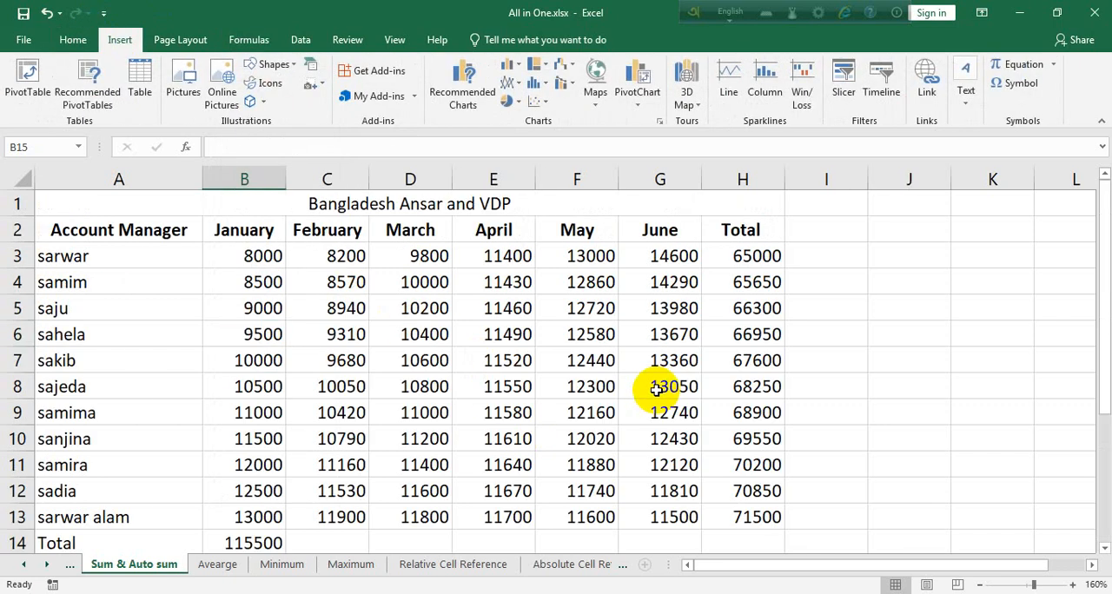
{"action": "left_click", "coordinate": [604, 214]}
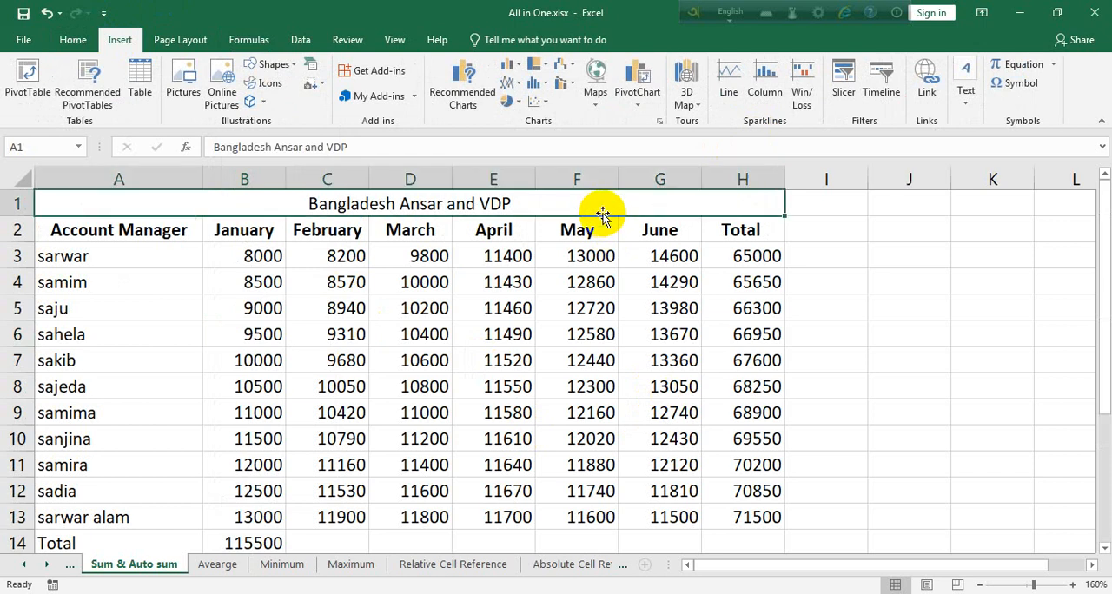
{"action": "left_click", "coordinate": [69, 41]}
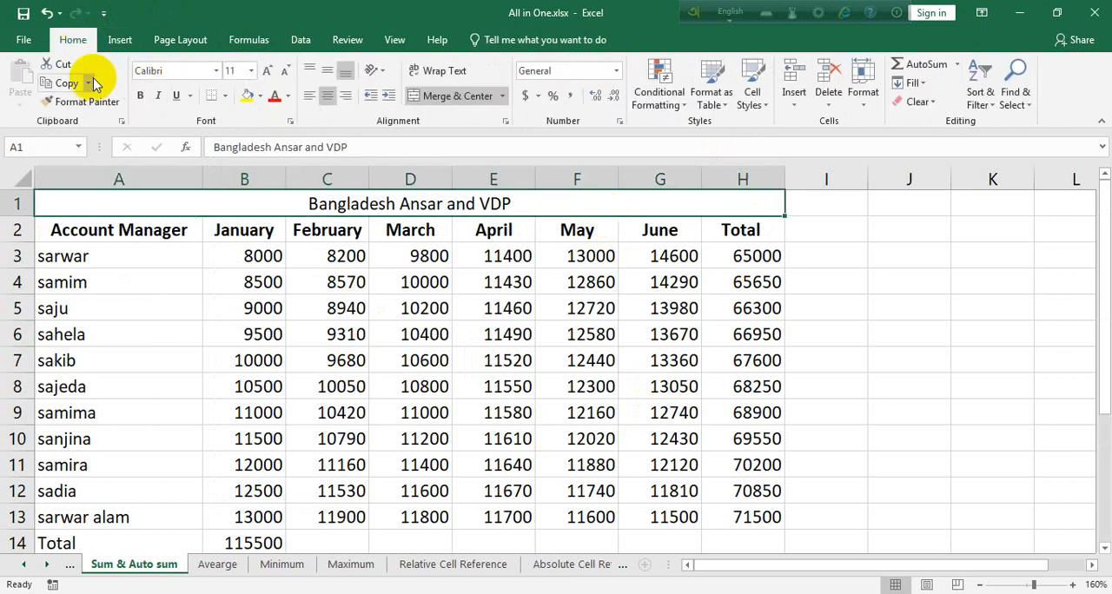
{"action": "left_click", "coordinate": [140, 95]}
{"action": "left_click", "coordinate": [267, 70]}
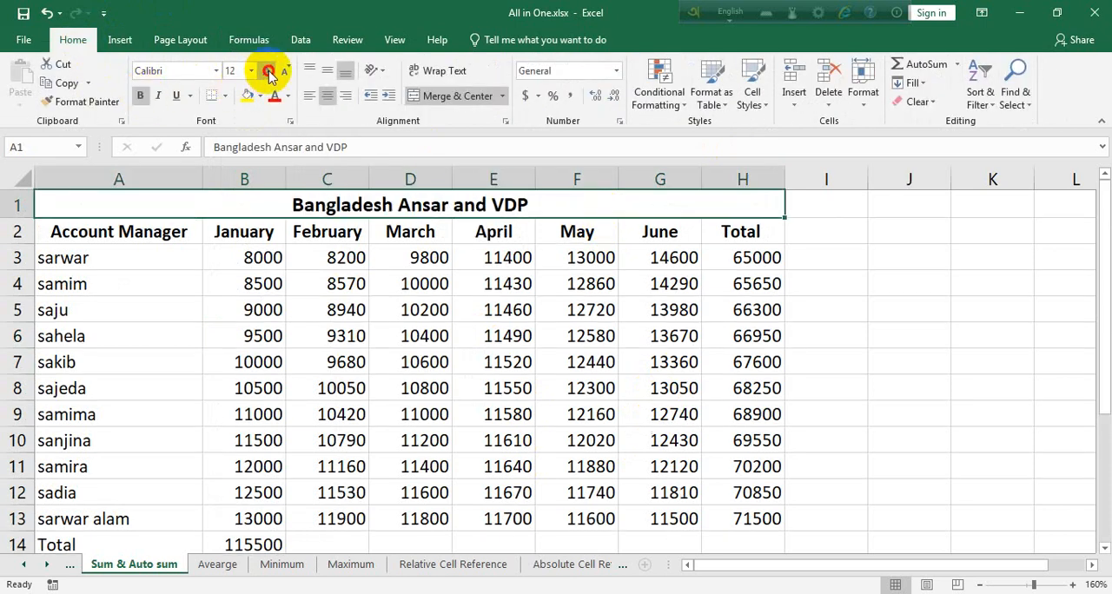
{"action": "left_click", "coordinate": [266, 70]}
{"action": "left_click", "coordinate": [266, 70]}
{"action": "left_click", "coordinate": [266, 70]}
{"action": "left_click", "coordinate": [874, 374]}
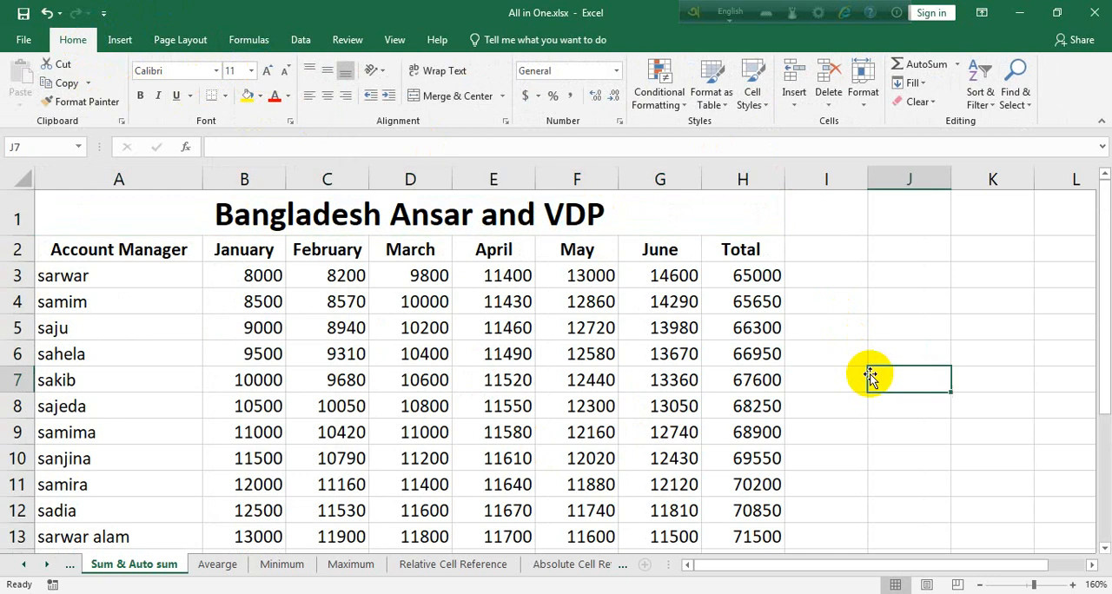
Apply the 60% - Accent4 cell style to the merged title in row 1
{"action": "left_click", "coordinate": [685, 224]}
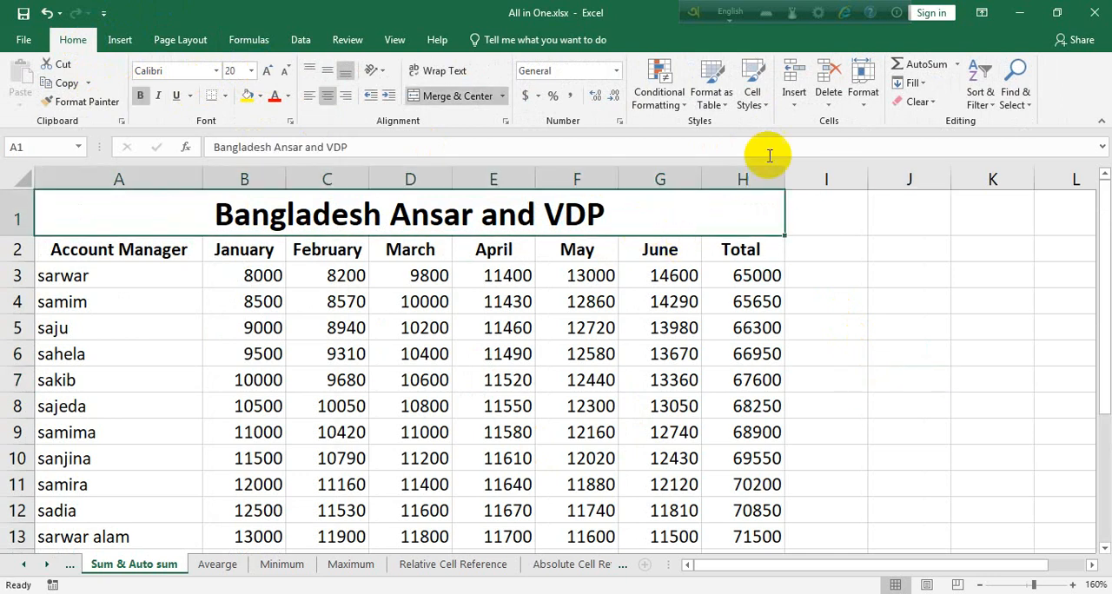
{"action": "left_click", "coordinate": [763, 106]}
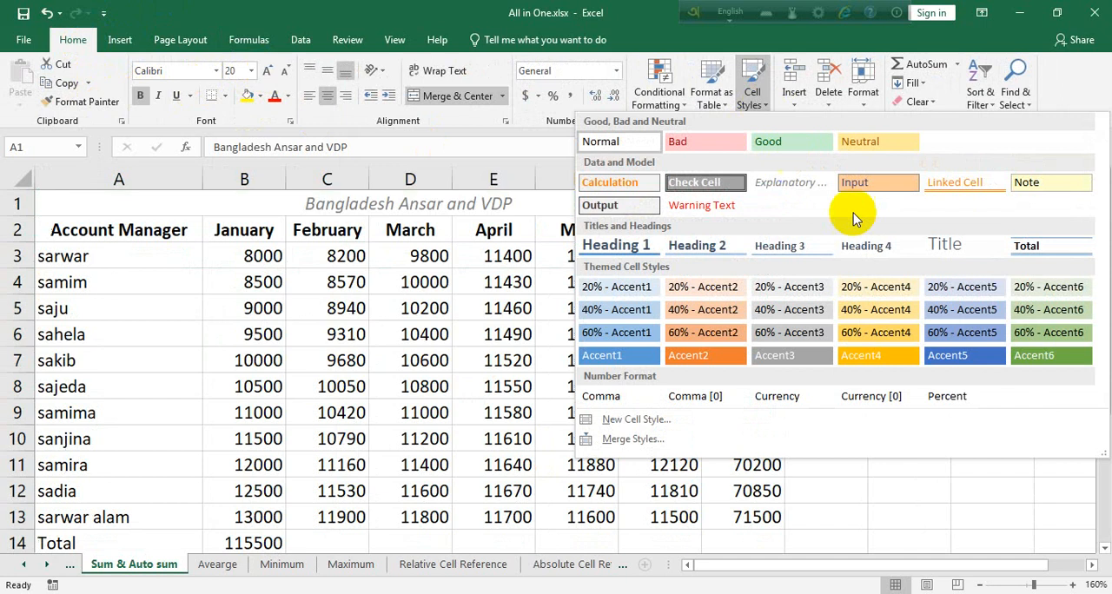
{"action": "left_click", "coordinate": [883, 333]}
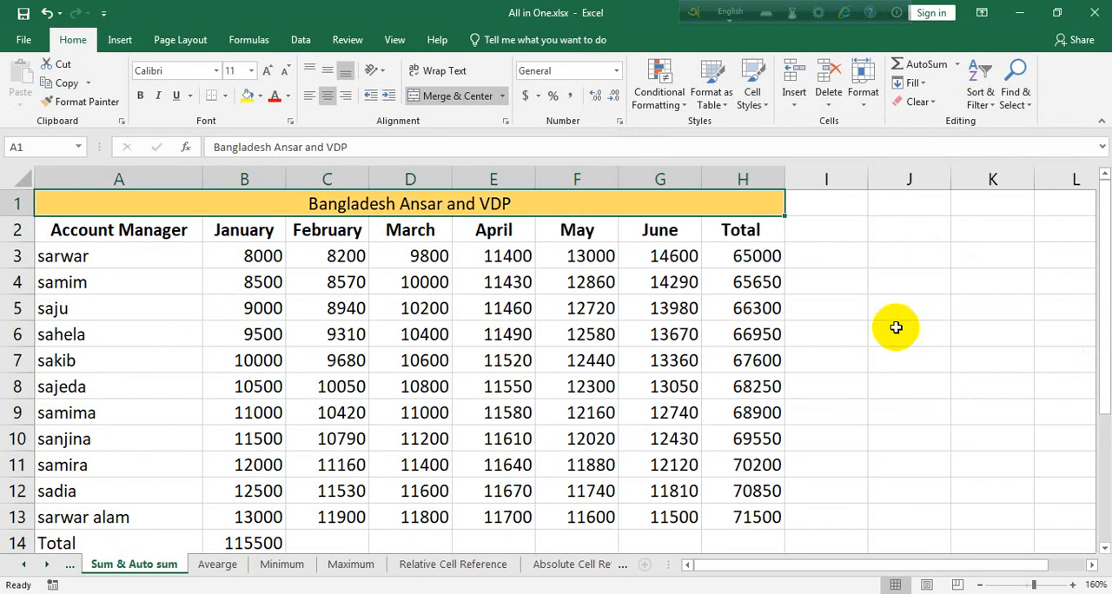
Set the styled title in row 1 to bold with a font size of 20
{"action": "left_click", "coordinate": [141, 96]}
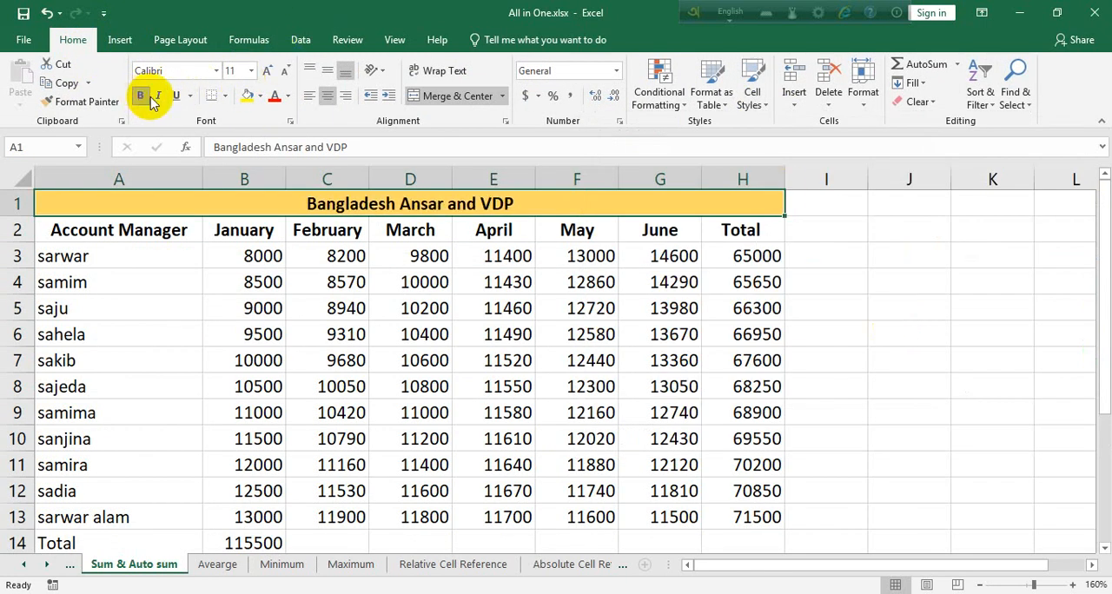
{"action": "left_click", "coordinate": [267, 71]}
{"action": "left_click", "coordinate": [267, 72]}
{"action": "left_click", "coordinate": [267, 71]}
{"action": "left_click", "coordinate": [267, 71]}
{"action": "left_click", "coordinate": [267, 72]}
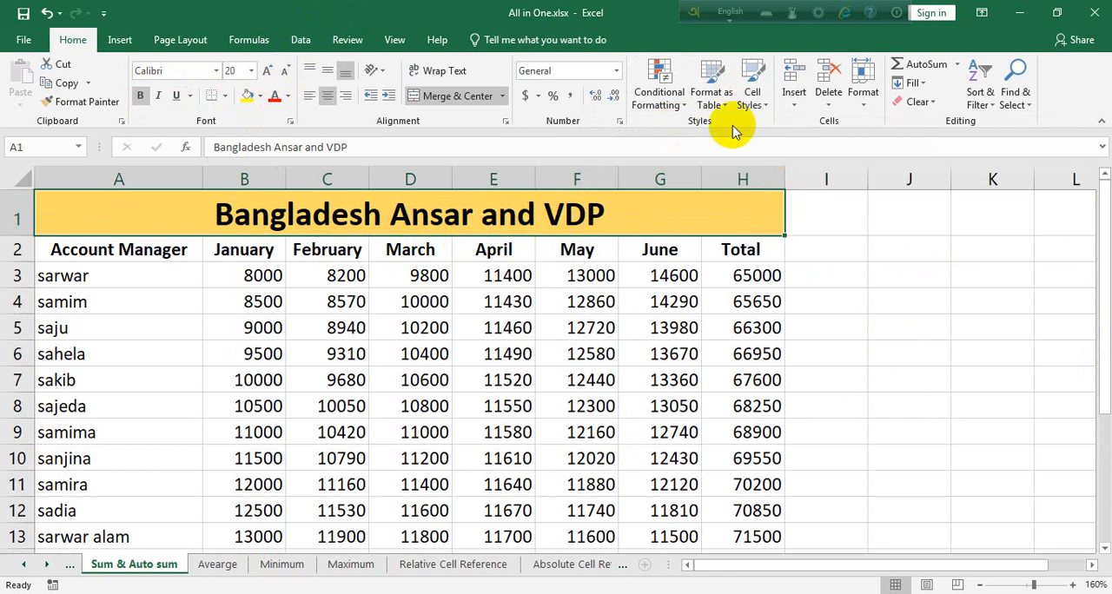
Look through the fill colors and cell styles for the title, and the Highlight Cells Rules of Conditional Formatting
{"action": "left_click", "coordinate": [260, 96]}
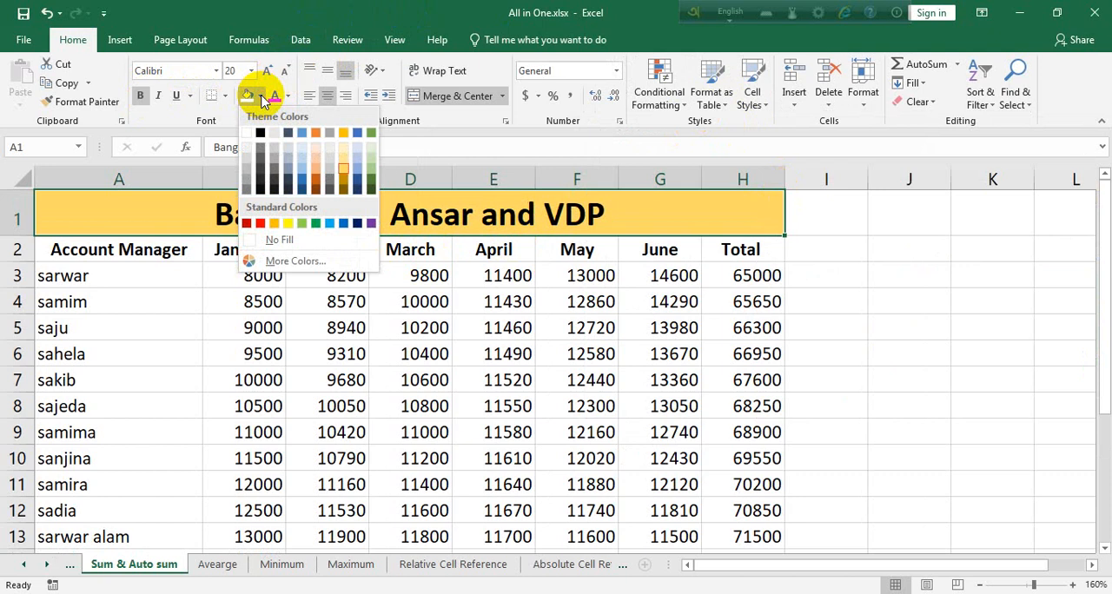
{"action": "left_click", "coordinate": [343, 168]}
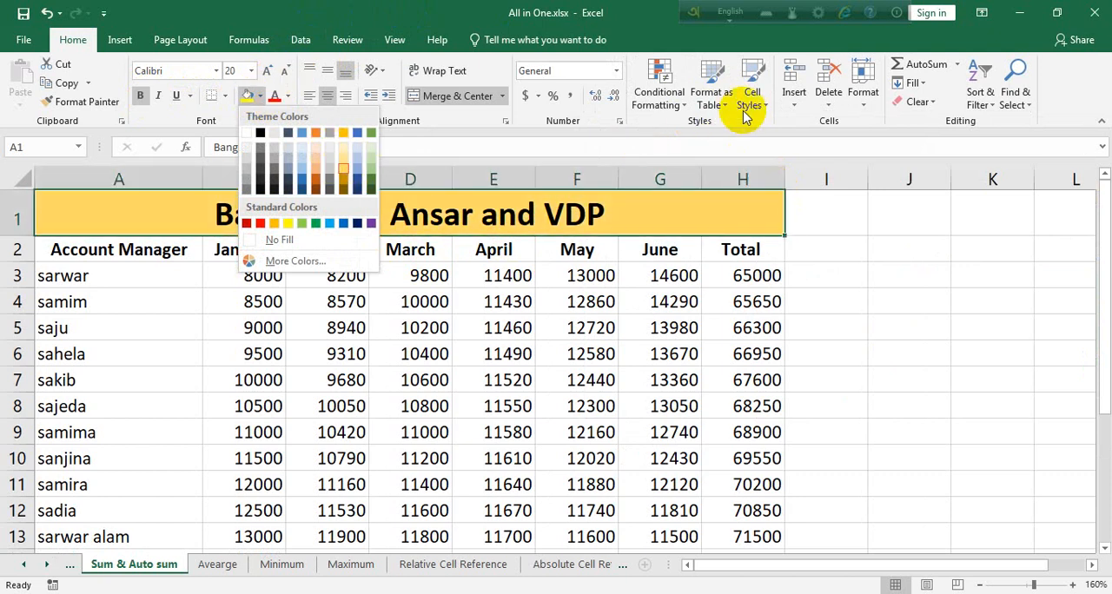
{"action": "left_click", "coordinate": [753, 105]}
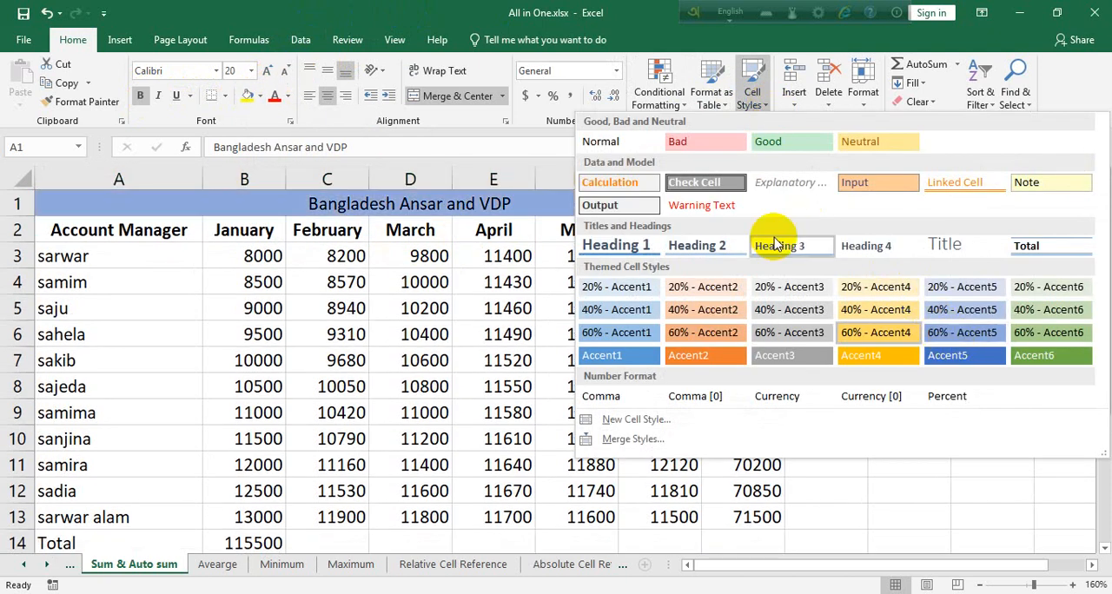
{"action": "left_click", "coordinate": [470, 150]}
{"action": "left_click", "coordinate": [882, 337]}
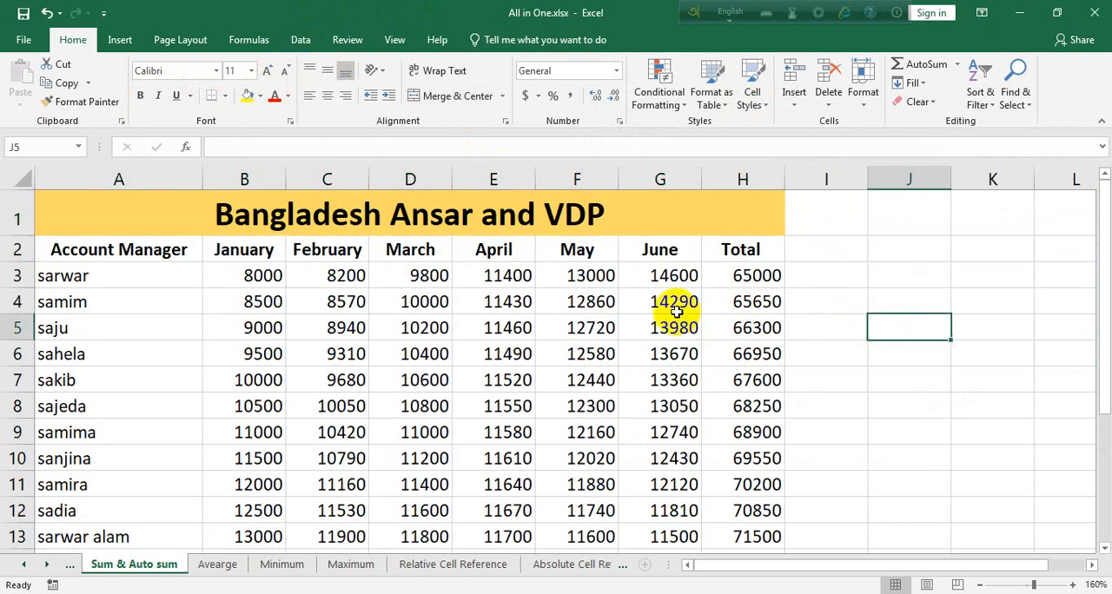
{"action": "scroll", "coordinate": [677, 310], "scroll_direction": "down", "scroll_amount": 1}
{"action": "scroll", "coordinate": [676, 314], "scroll_direction": "up", "scroll_amount": 1}
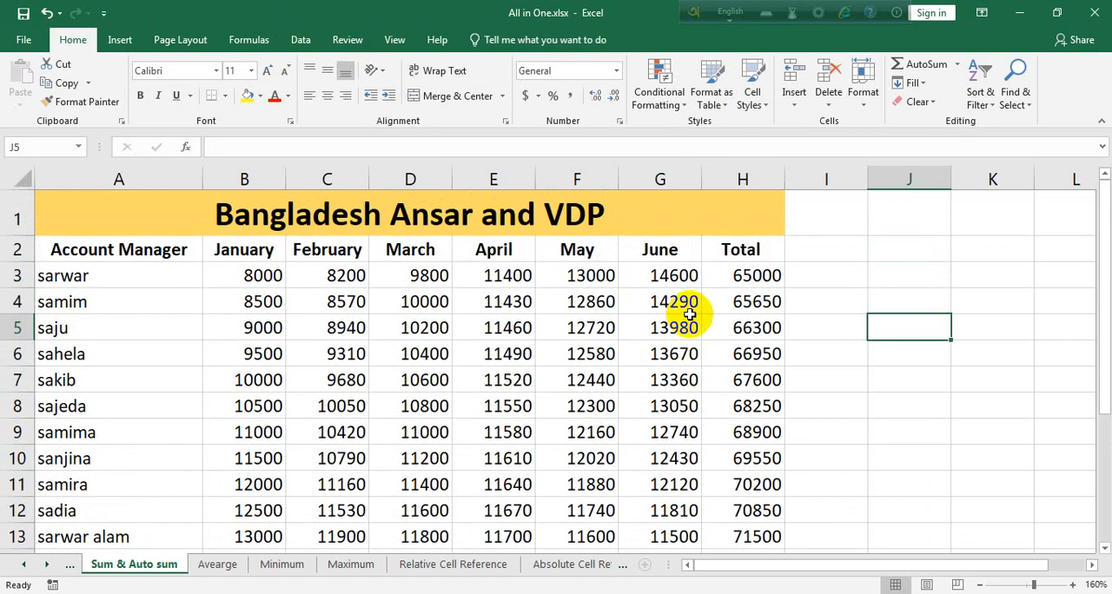
{"action": "left_click", "coordinate": [683, 104]}
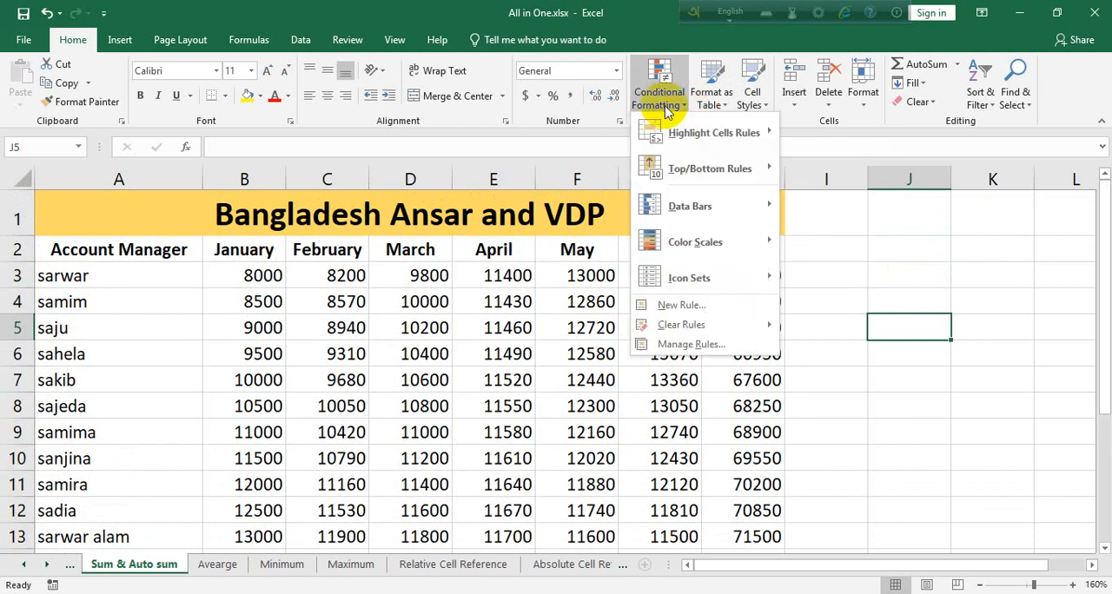
{"action": "mouse_move", "coordinate": [686, 133]}
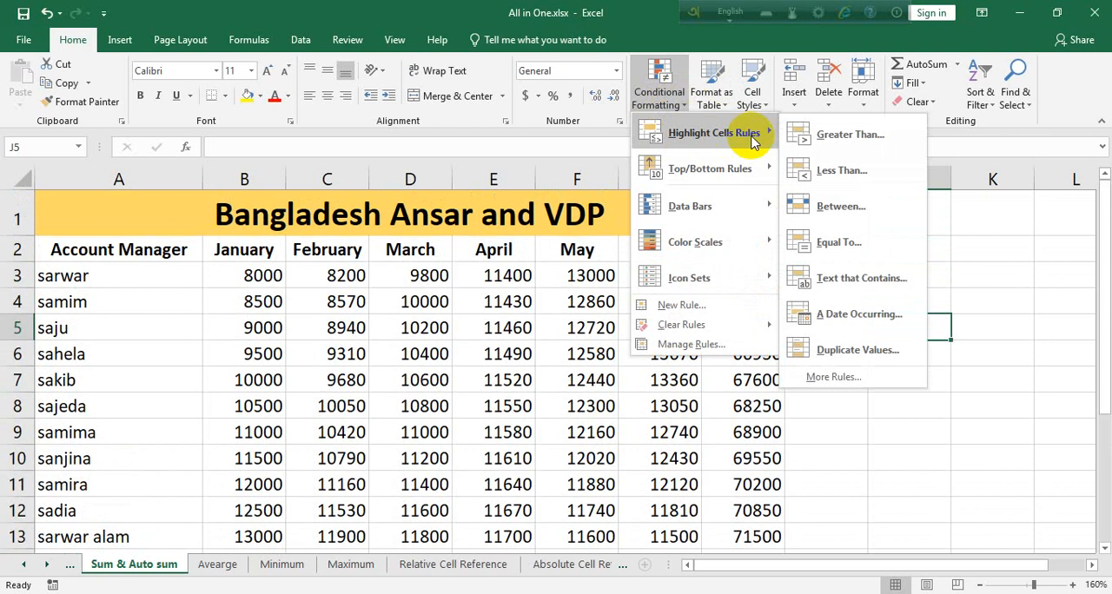
{"action": "left_click", "coordinate": [959, 148]}
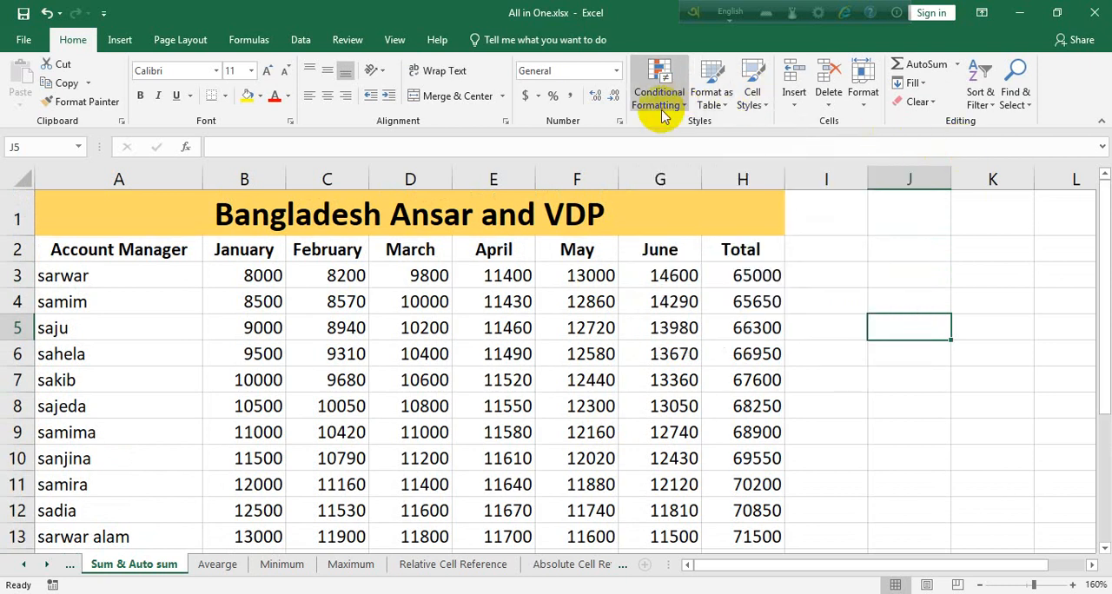